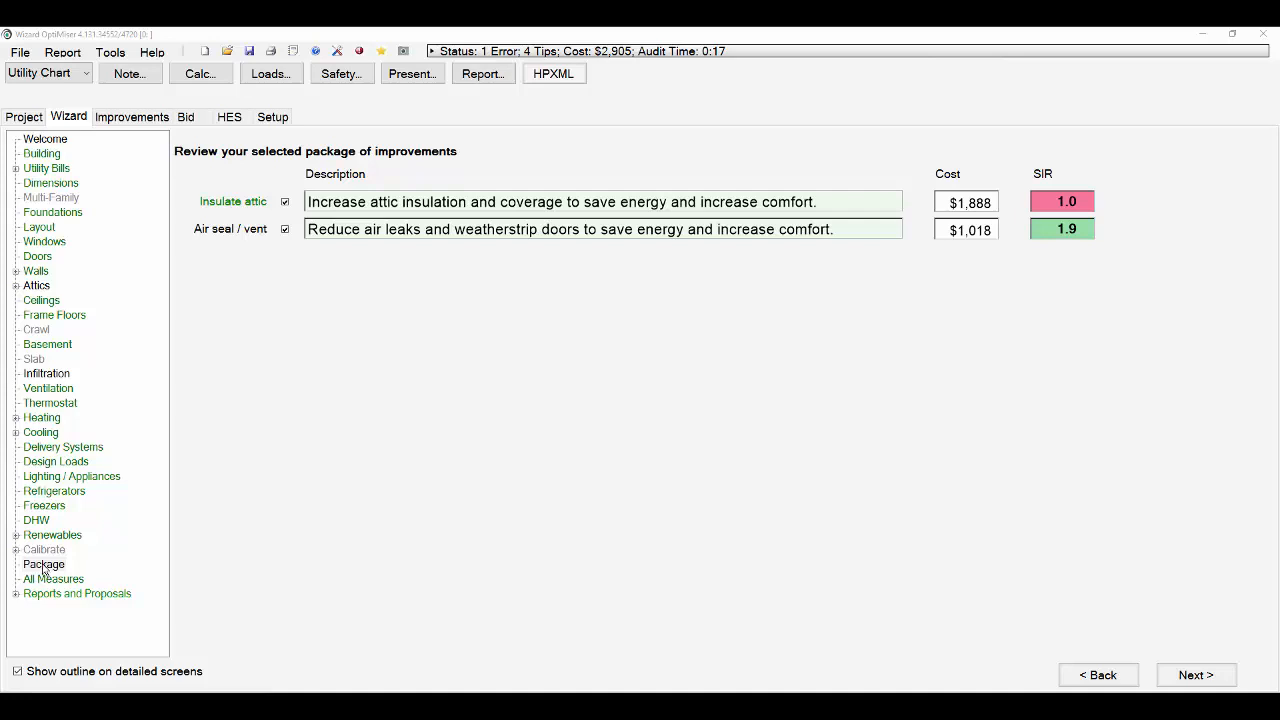
Step: Open the Health & Safety form and look through its Critical Issues, Other and CAZ testing sections
left_click(339, 80)
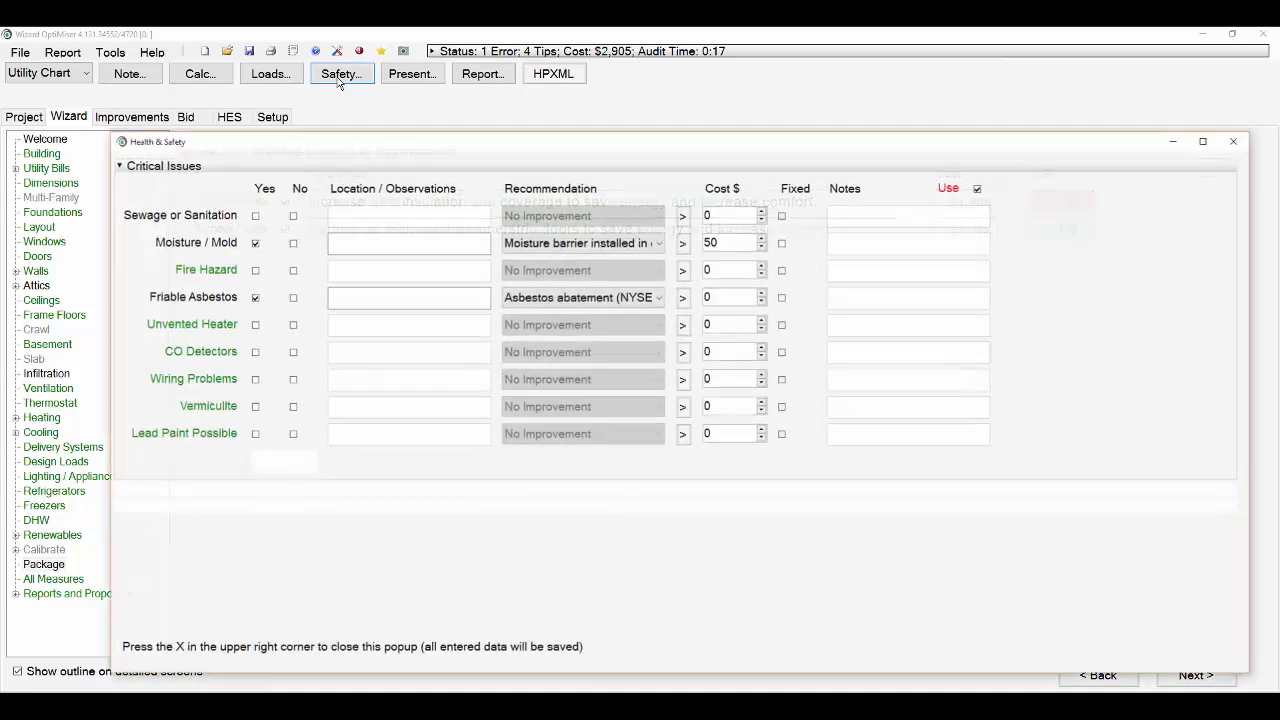
left_click_drag(345, 142, 299, 100)
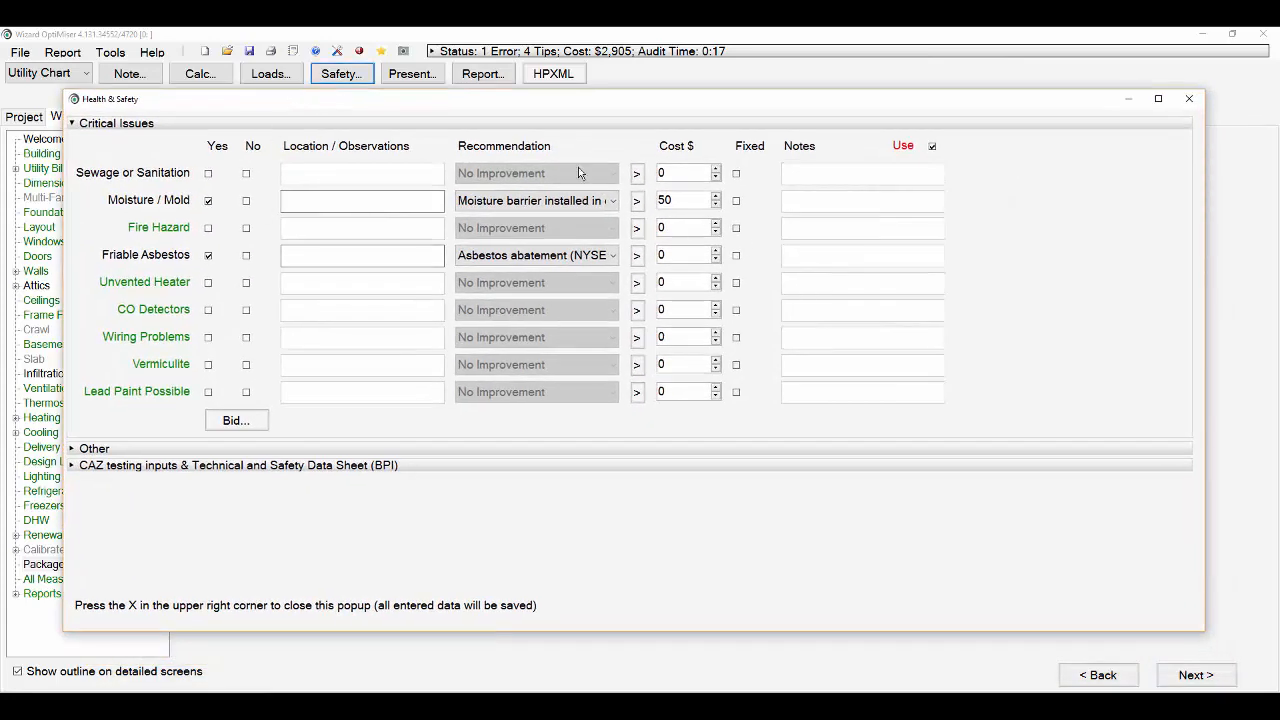
left_click(342, 201)
left_click(125, 450)
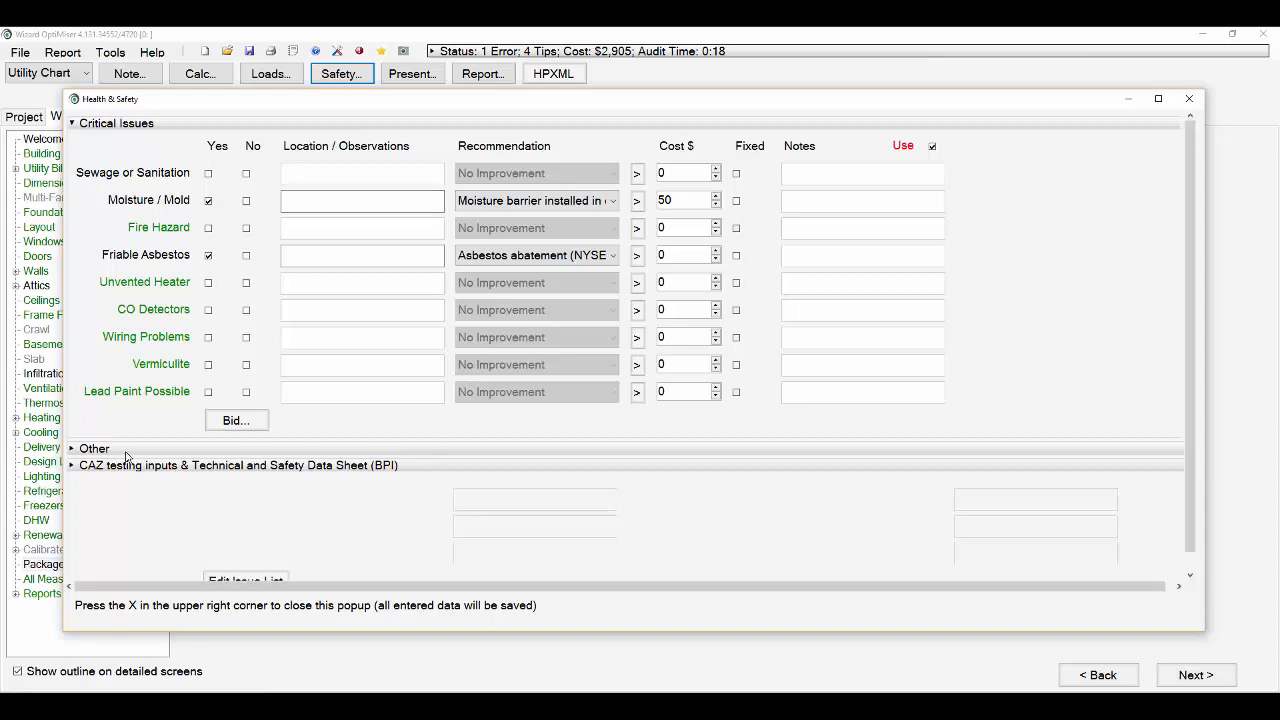
left_click(231, 192)
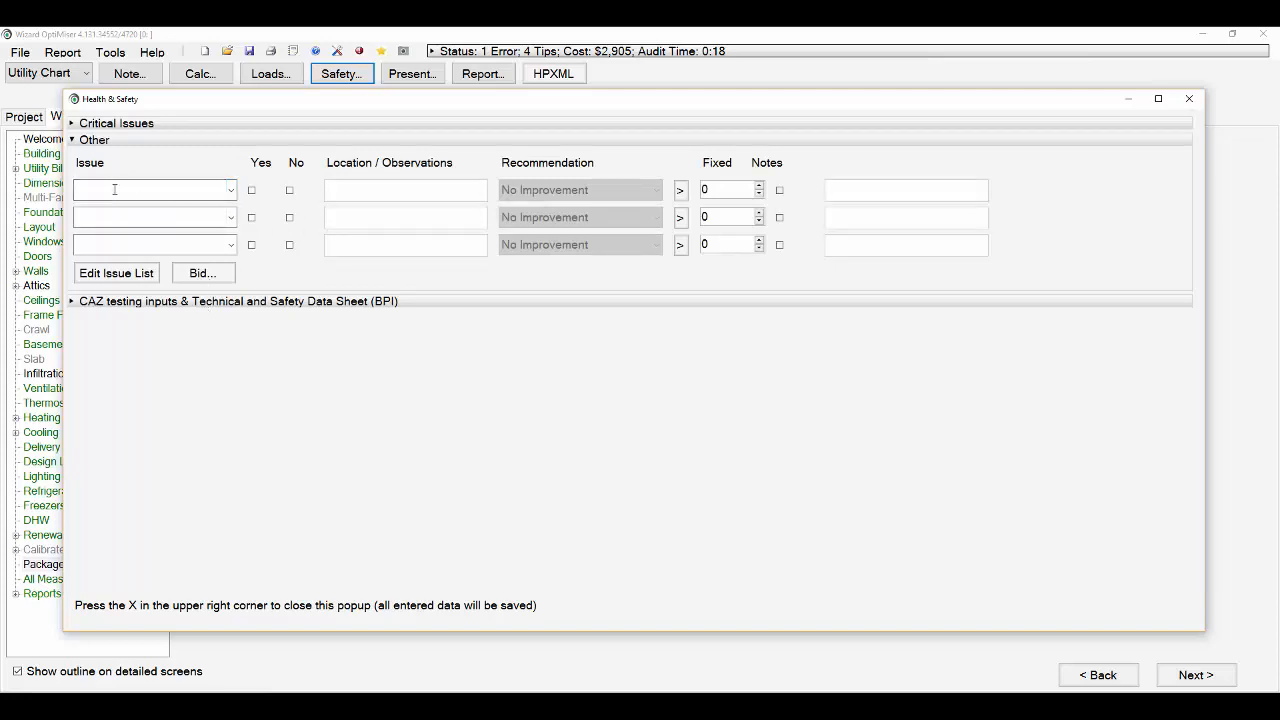
left_click(186, 302)
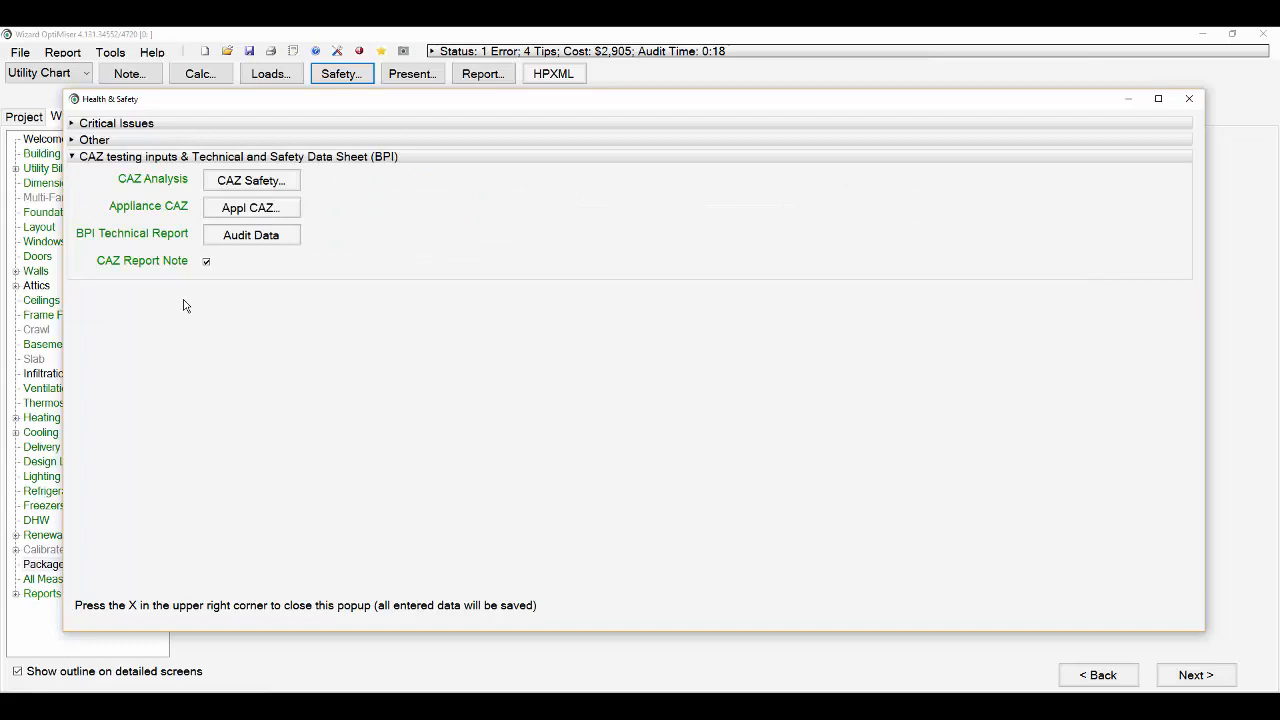
Step: View the BPI combustion safety inputs for the CAZ analysis, then close that form
left_click(255, 181)
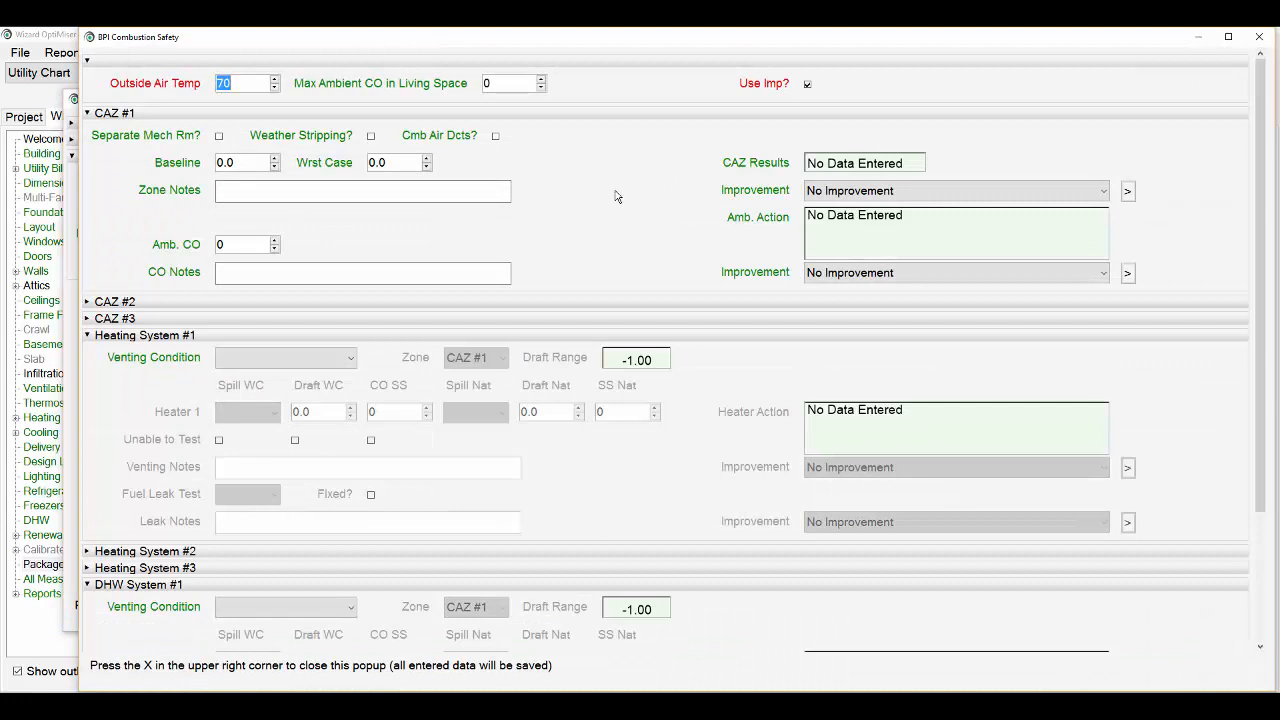
left_click(1259, 37)
left_click(645, 418)
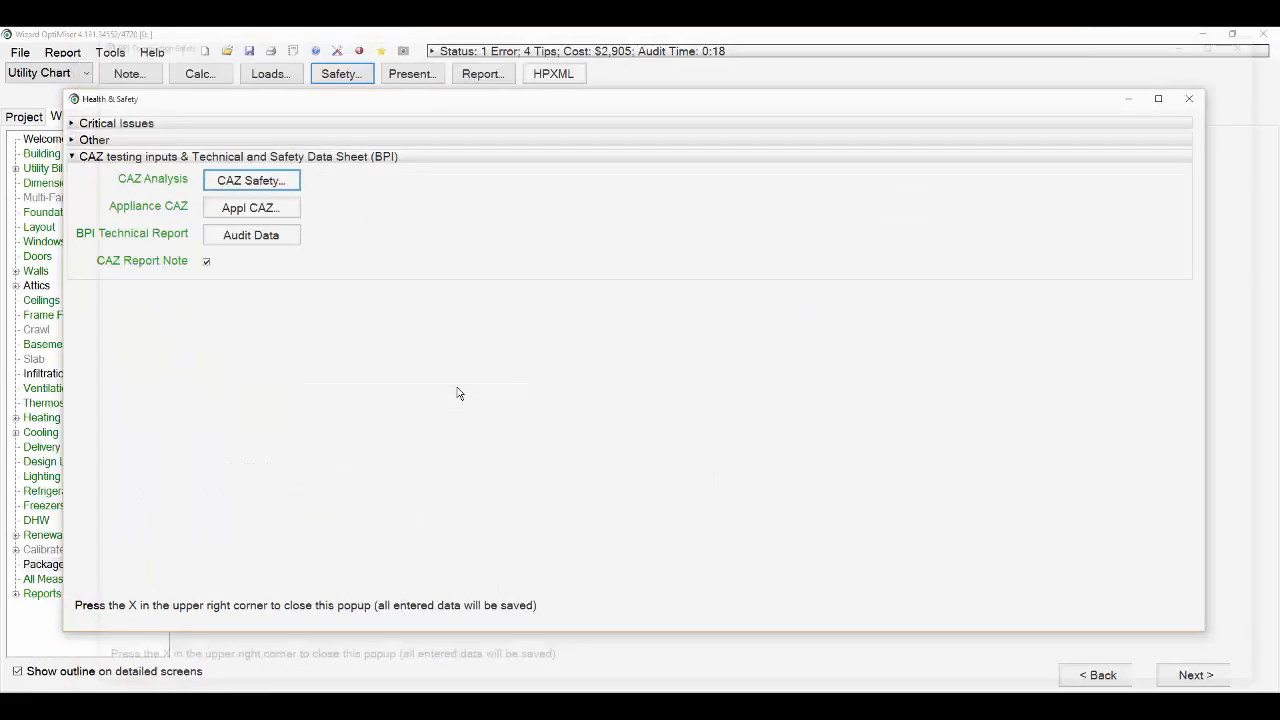
Step: In the Appliance CAZ form, mark the dryer as not vented and check its available improvement options
left_click(236, 214)
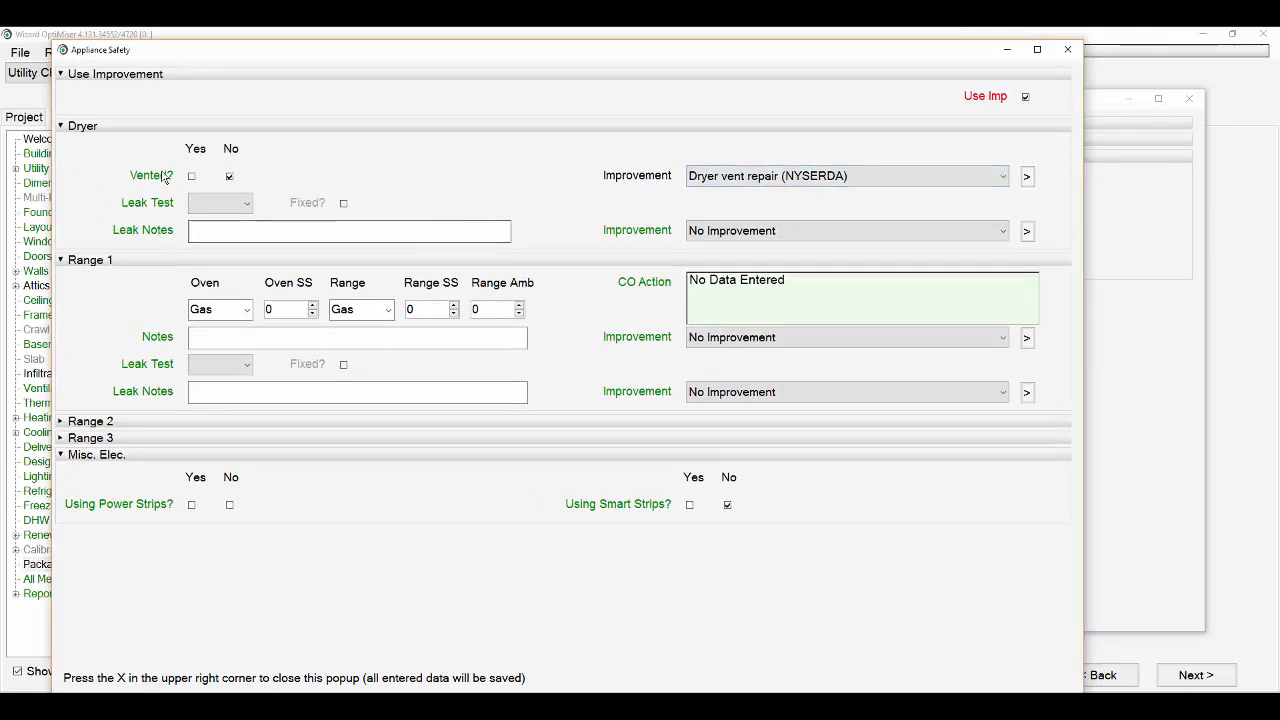
mouse_move(132, 59)
left_mouse_down()
mouse_move(274, 216)
mouse_move(206, 303)
mouse_move(166, 105)
mouse_move(141, 50)
mouse_move(160, 114)
mouse_move(340, 263)
left_mouse_up()
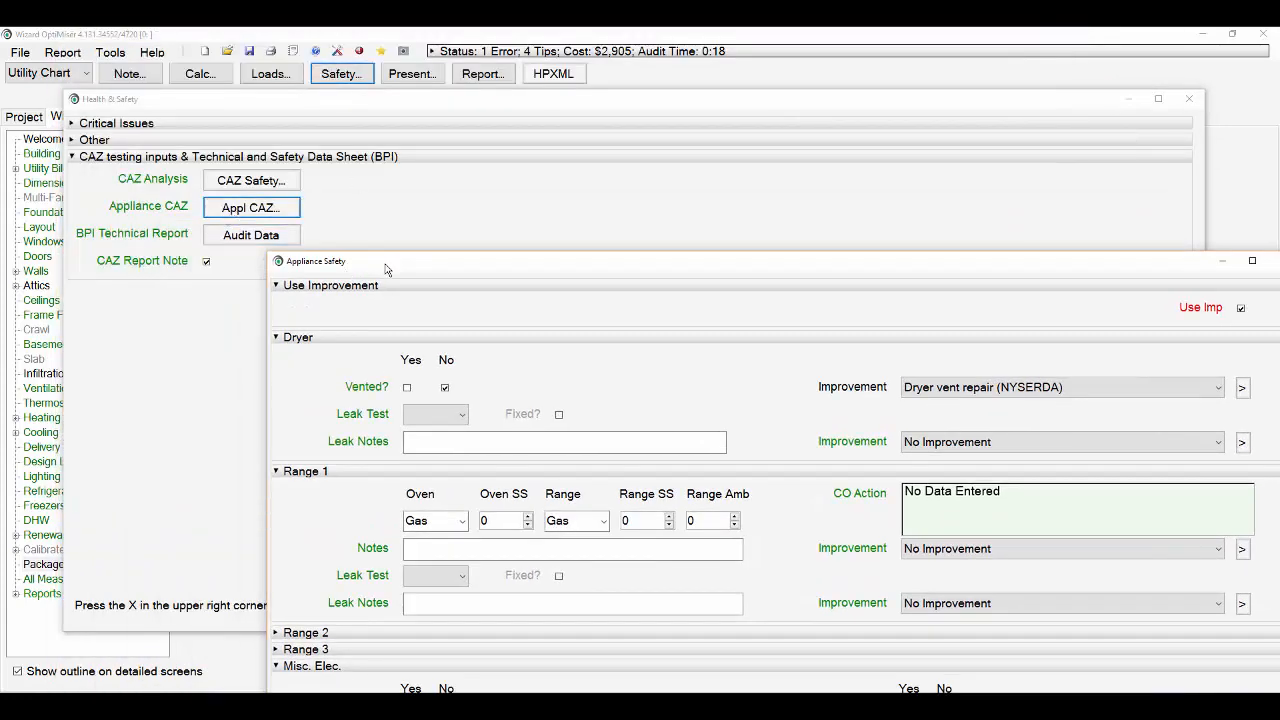
left_click_drag(387, 263, 179, 51)
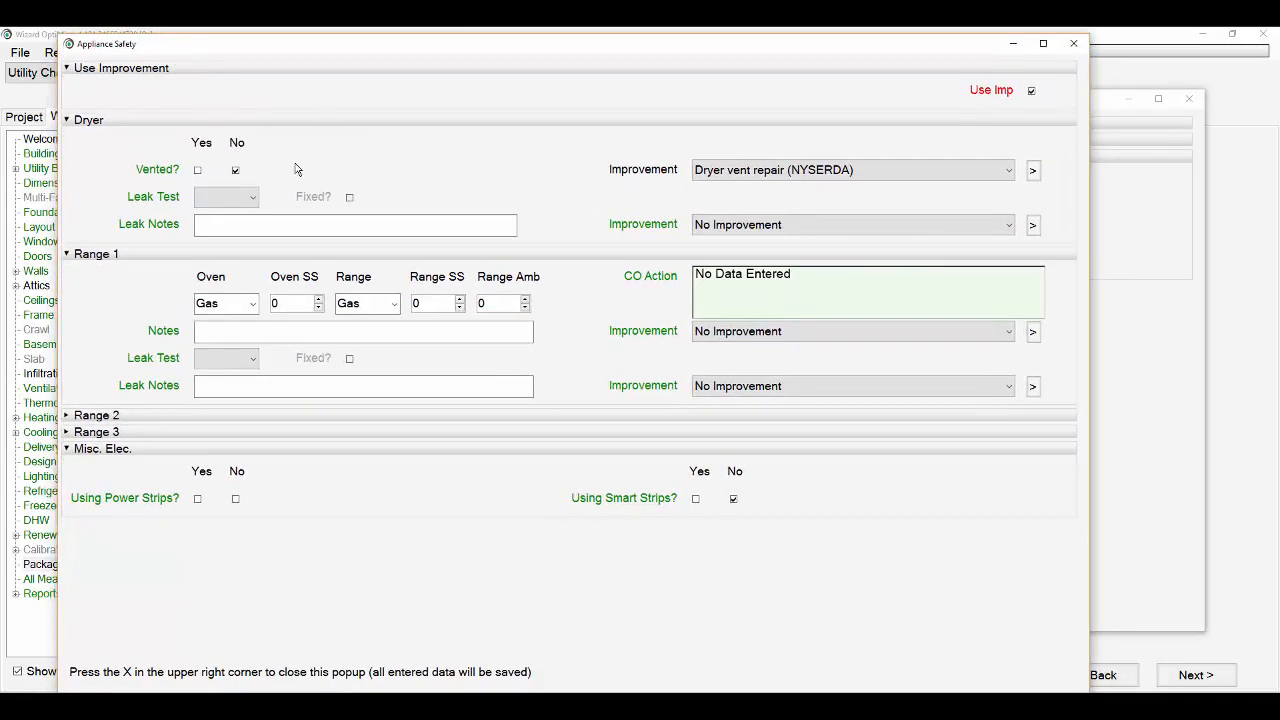
left_click(198, 171)
left_click(198, 172)
left_click(236, 171)
left_click(198, 171)
left_click(796, 174)
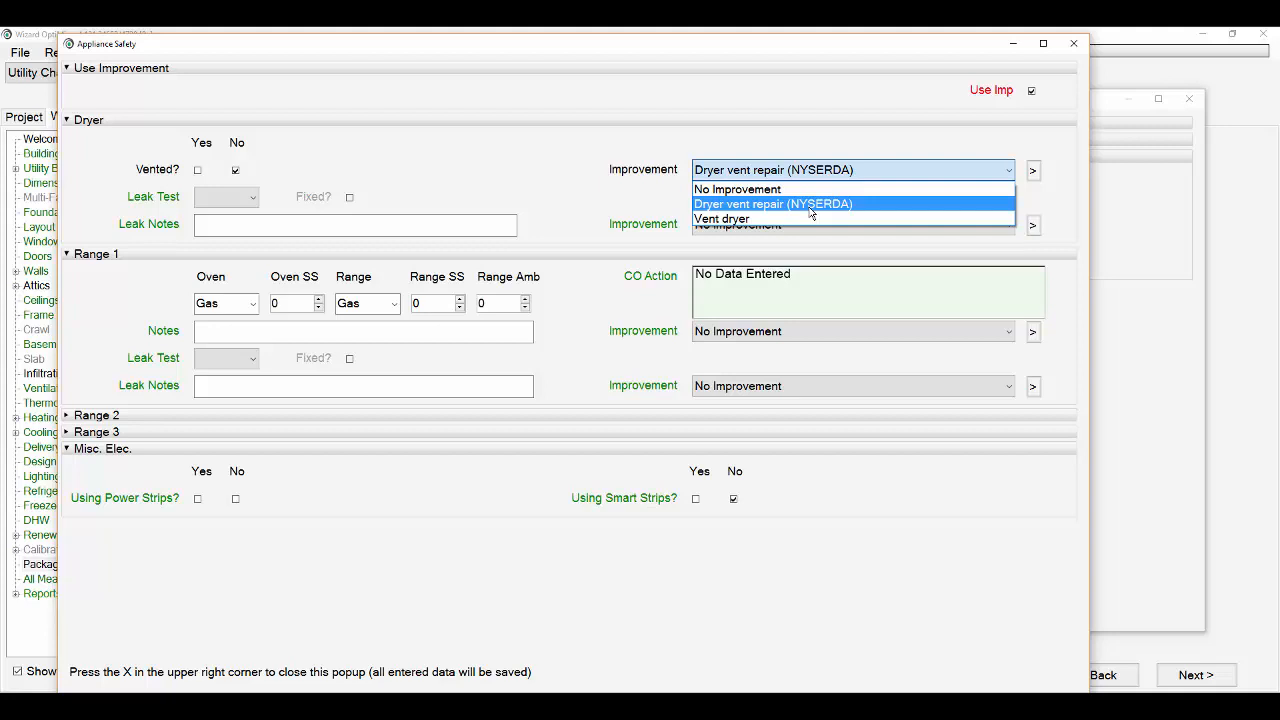
Step: Open the editable list of dryer vent improvement items and widen its Item column
left_click(1033, 172)
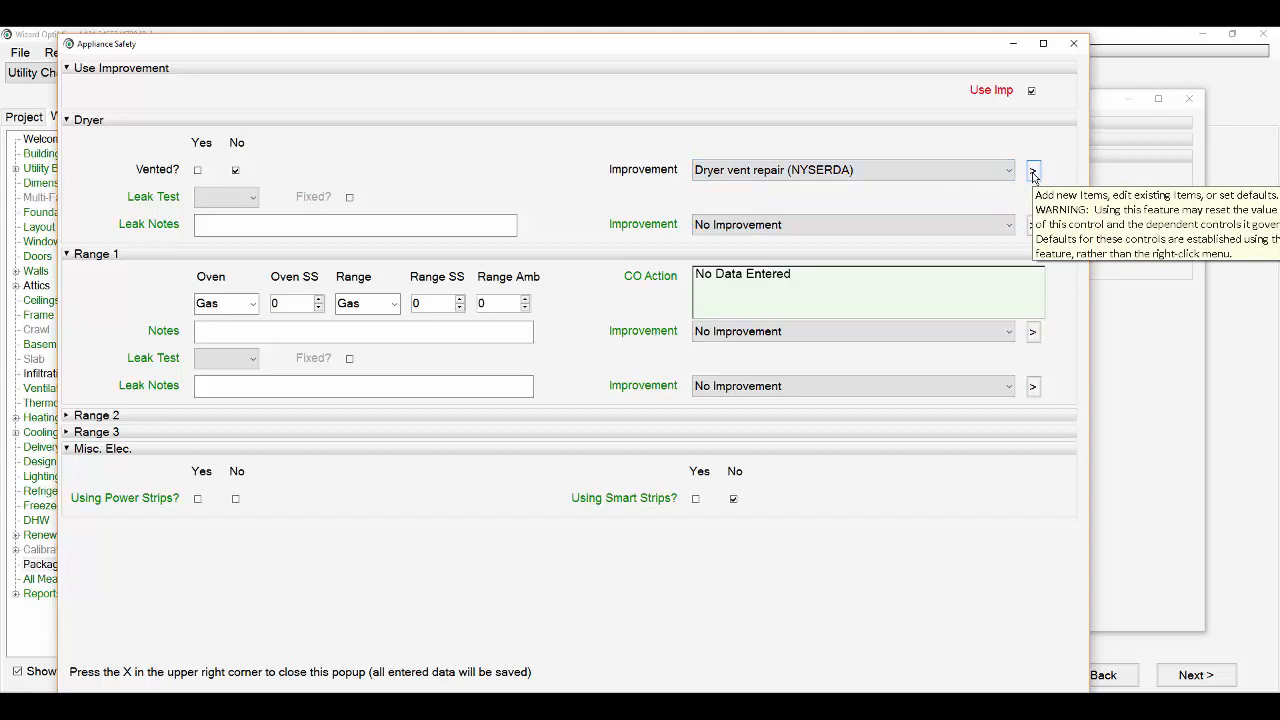
left_click(1033, 172)
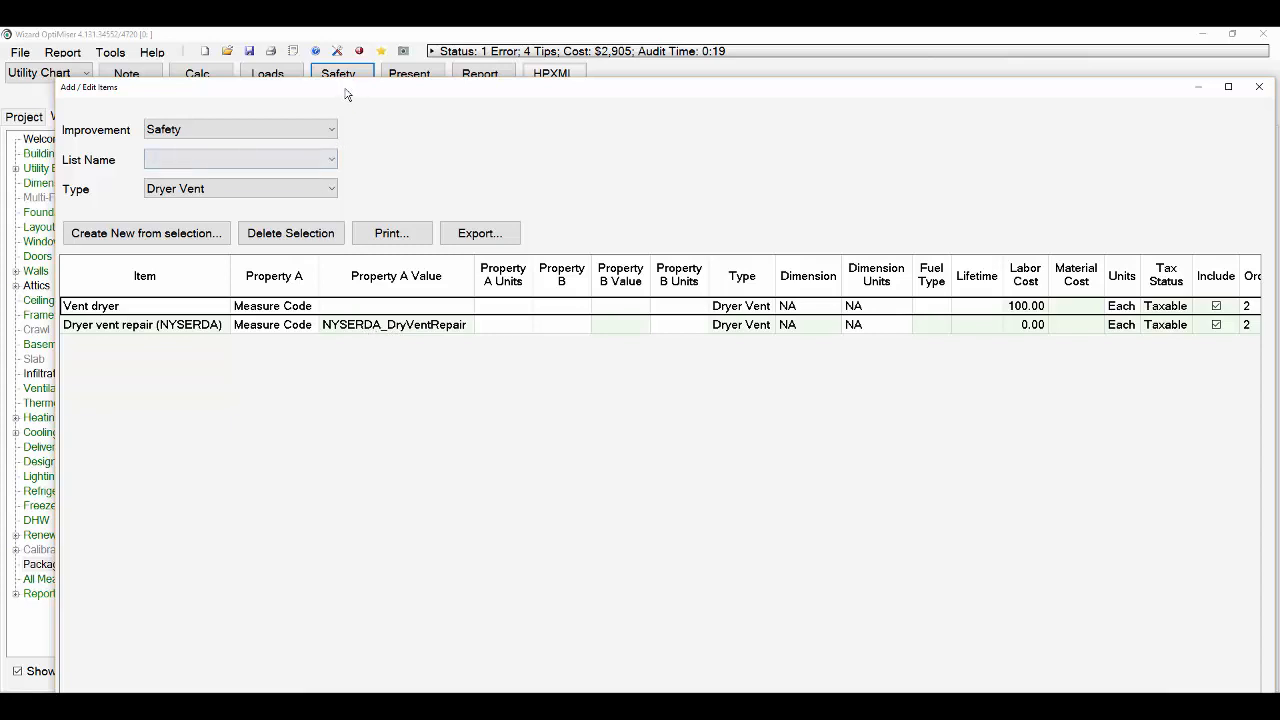
left_click_drag(348, 95, 309, 51)
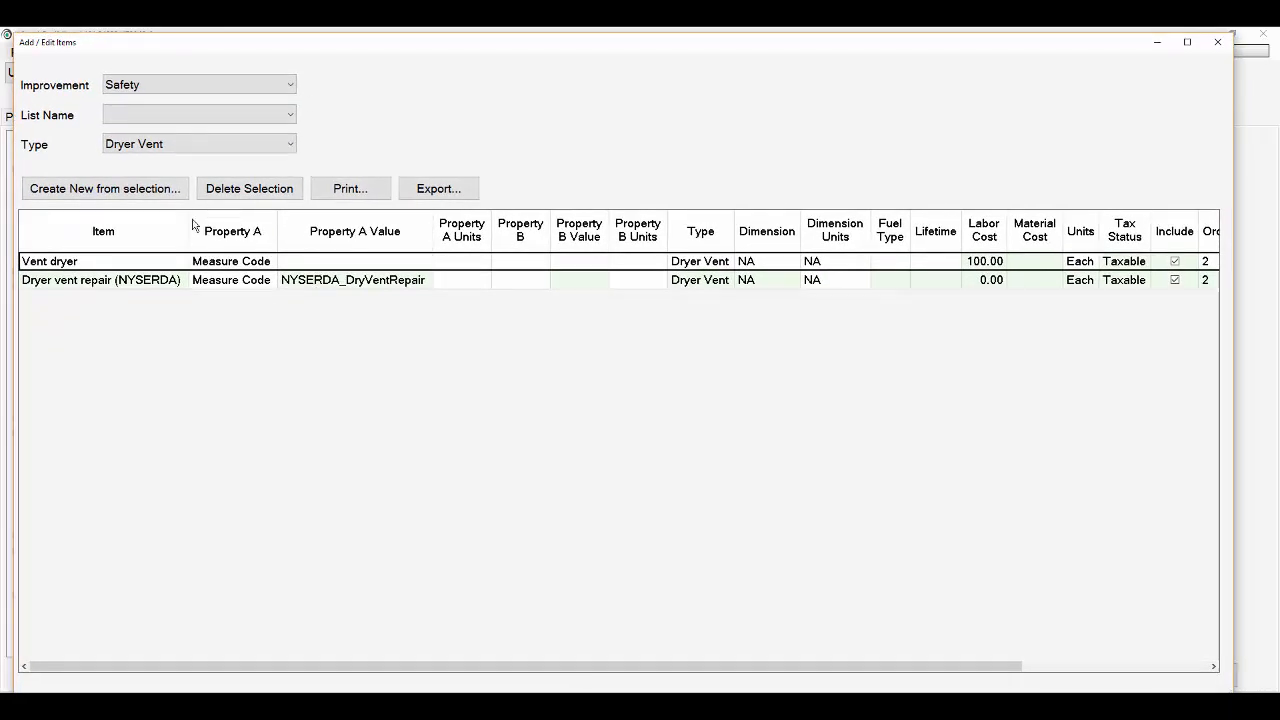
left_click_drag(190, 231, 224, 241)
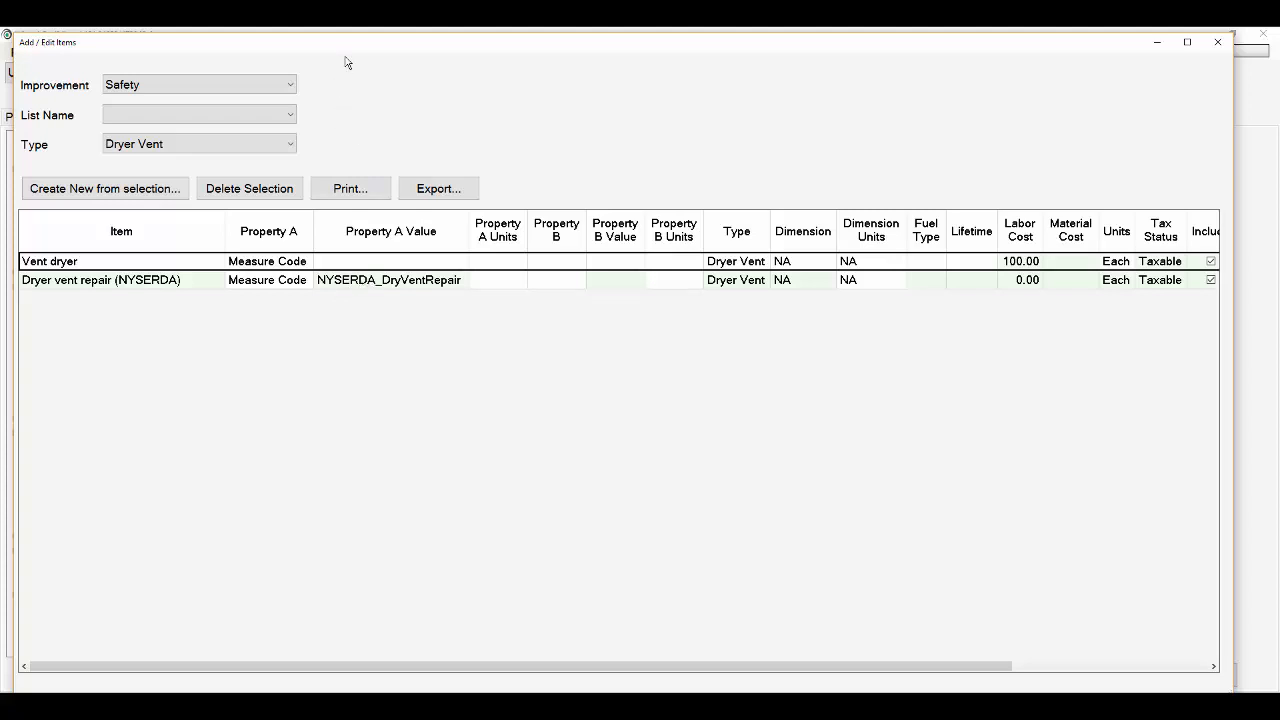
mouse_move(344, 46)
left_mouse_down()
mouse_move(346, 89)
mouse_move(336, 78)
mouse_move(368, 52)
left_mouse_up()
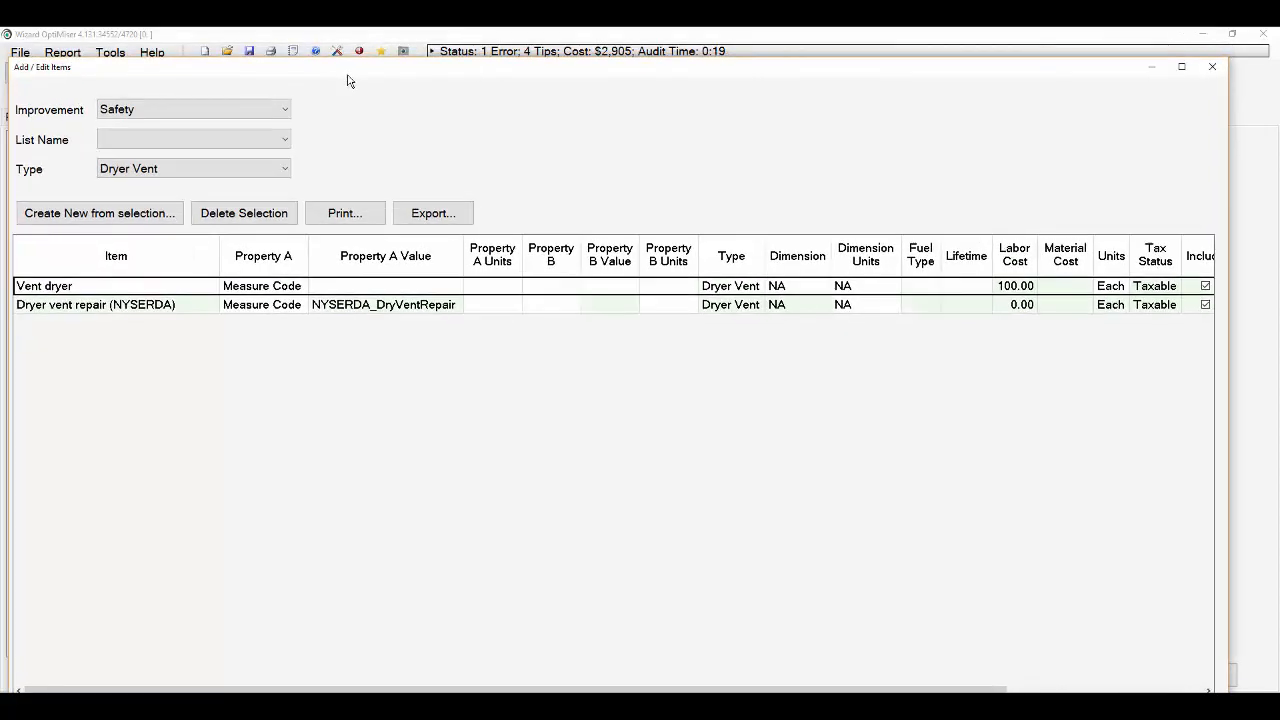
left_click_drag(346, 71, 357, 74)
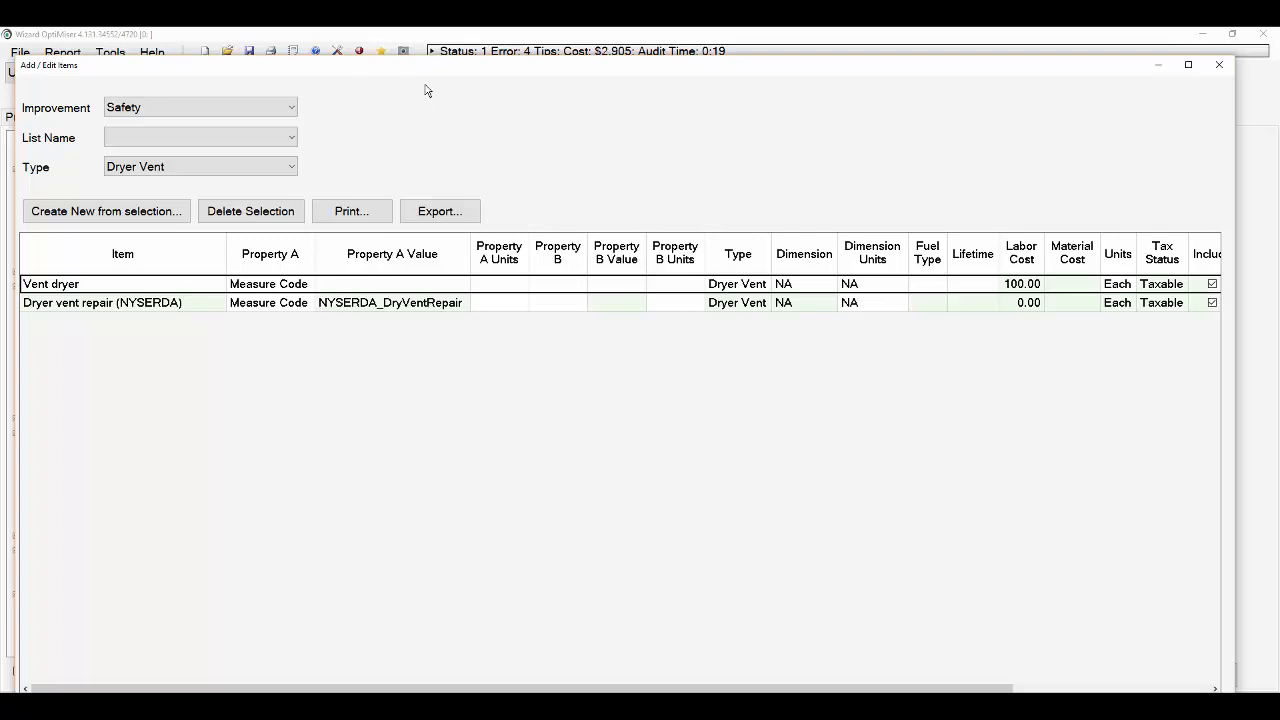
left_click_drag(392, 73, 393, 80)
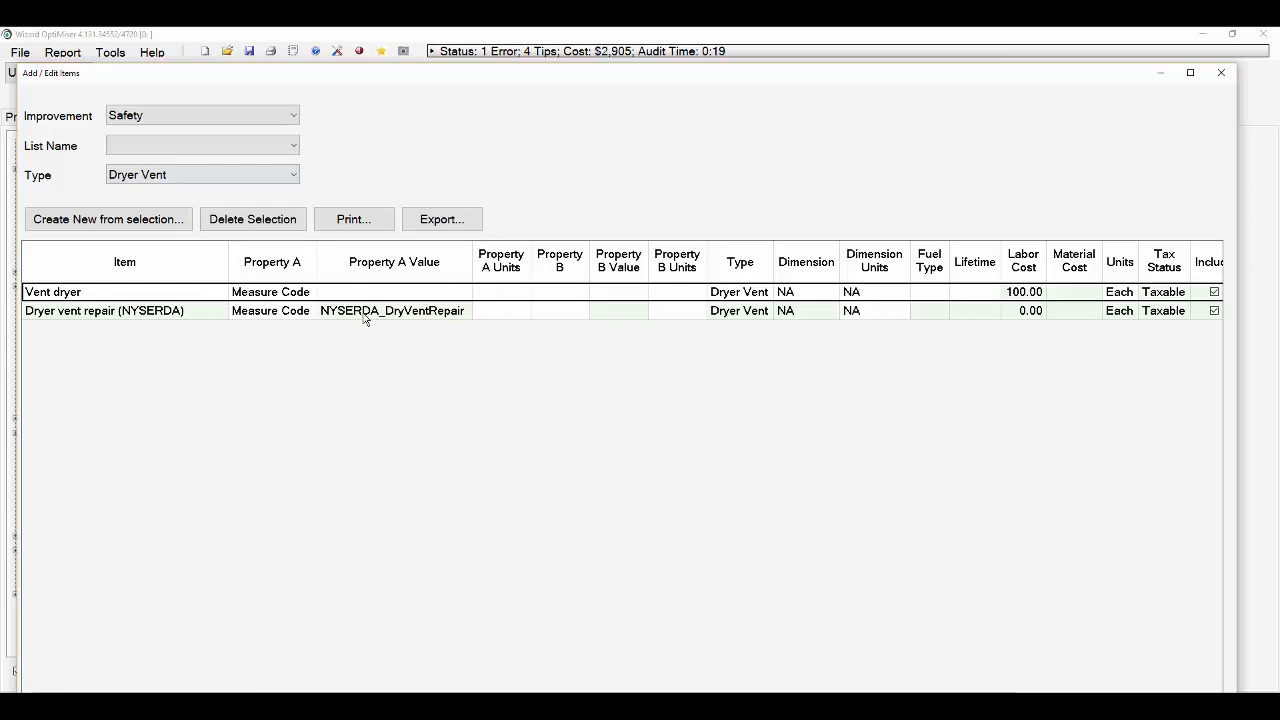
Step: Set the labor cost of the Dryer vent repair (NYSERDA) item to 50 and close the item list
left_click(434, 309)
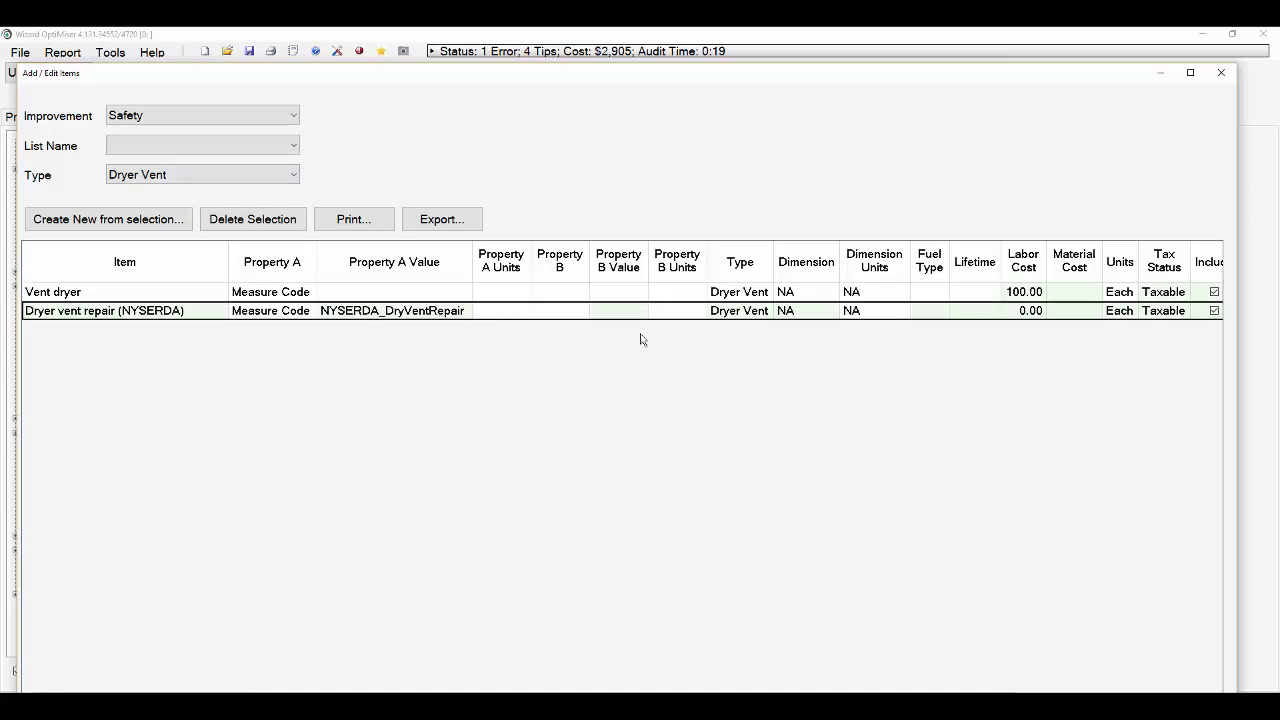
left_click(1024, 313)
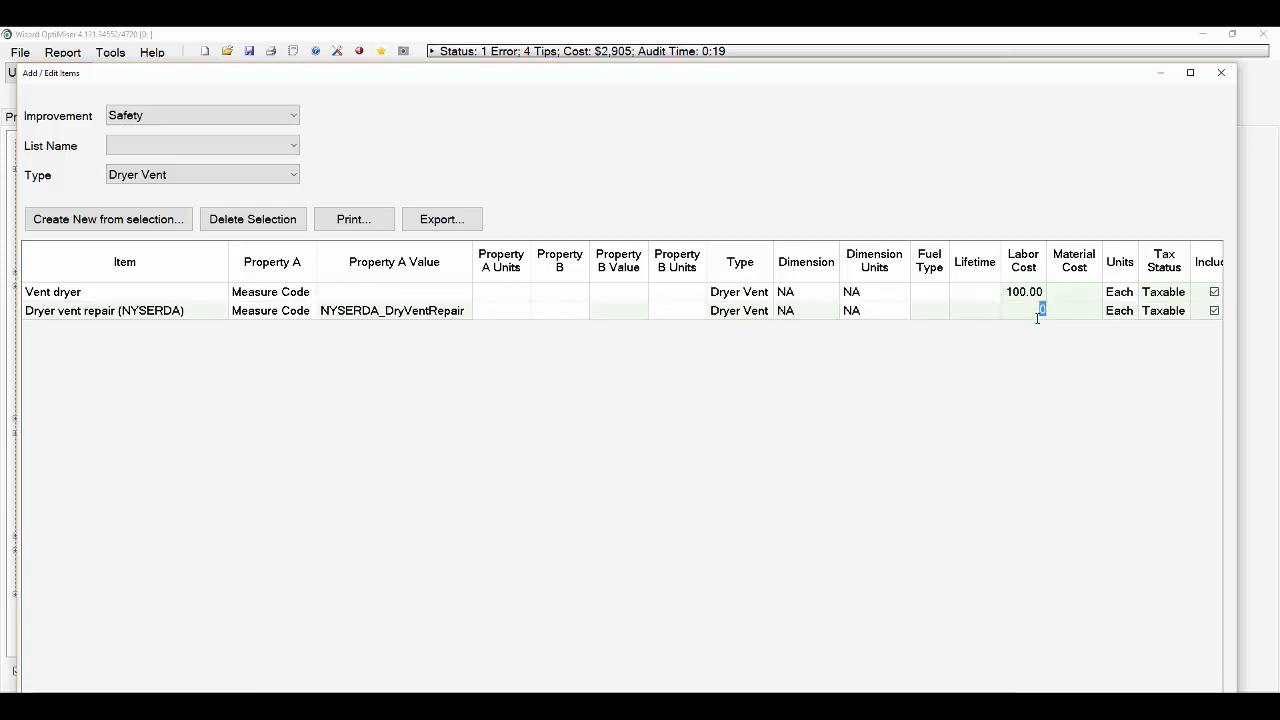
type("50")
key("Return")
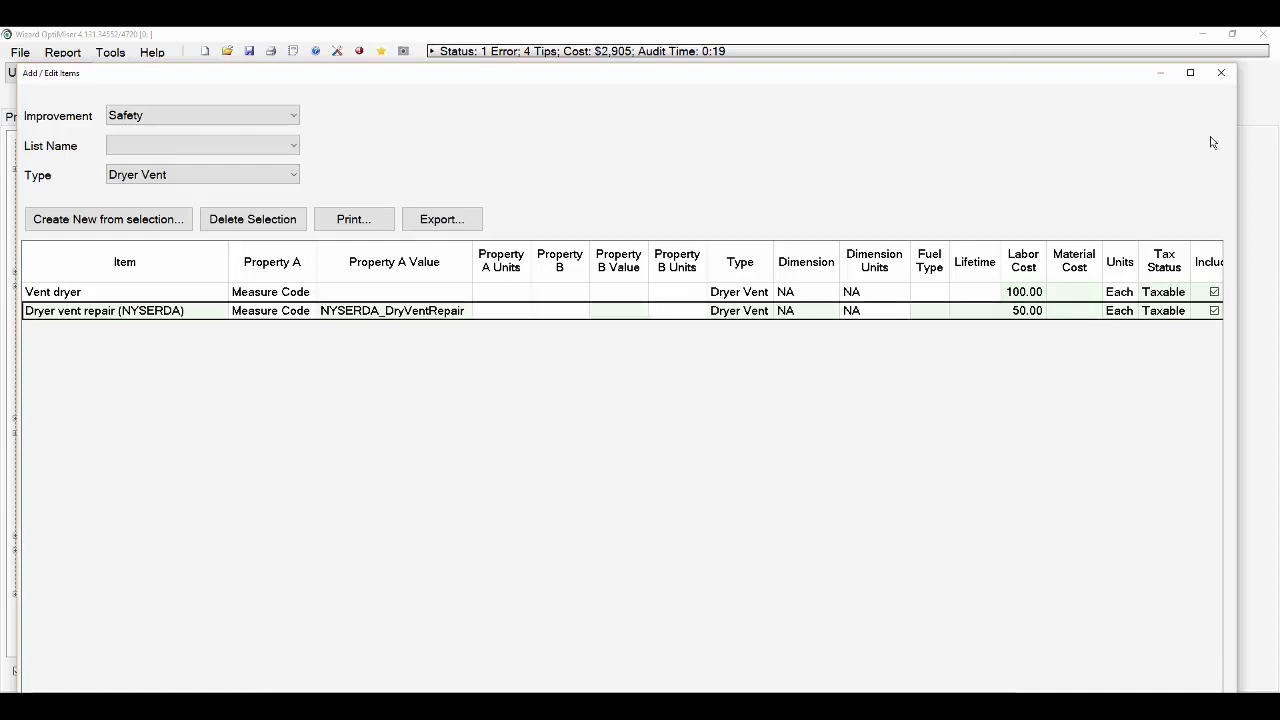
left_click(1220, 74)
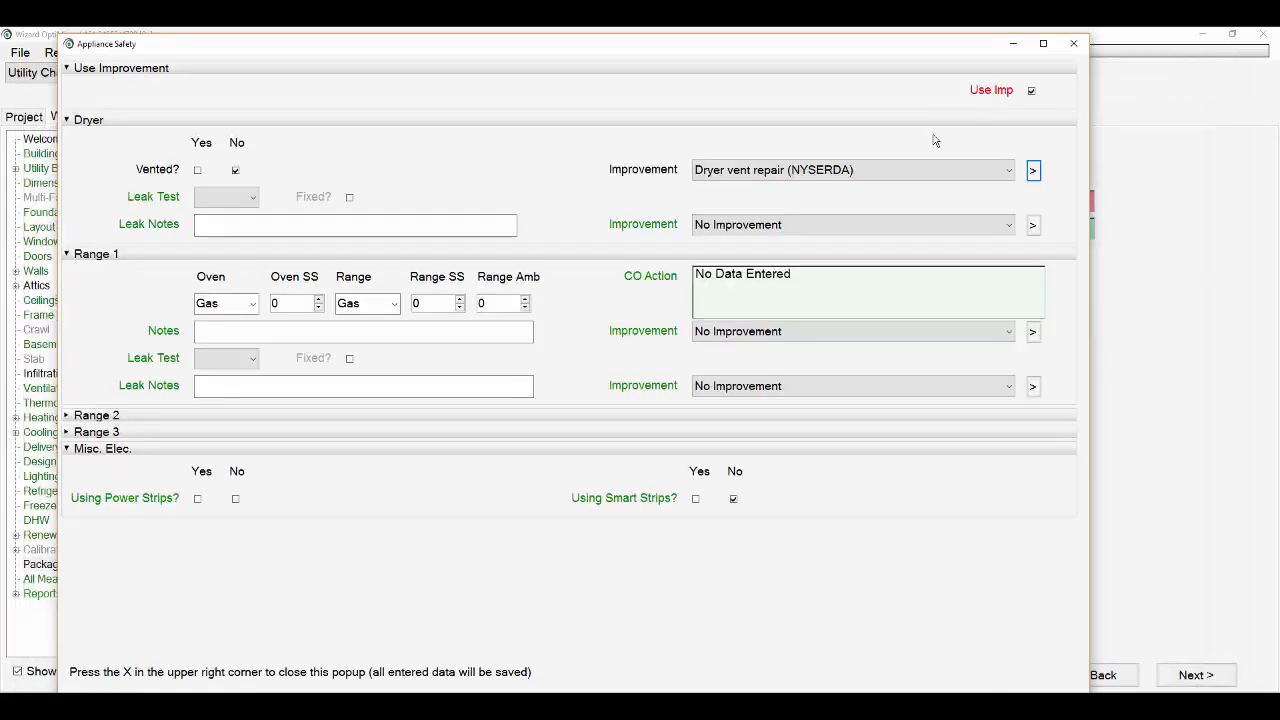
Step: Choose Dryer vent repair (NYSERDA) as the dryer vent improvement and close the Appliance Safety form
left_click(894, 168)
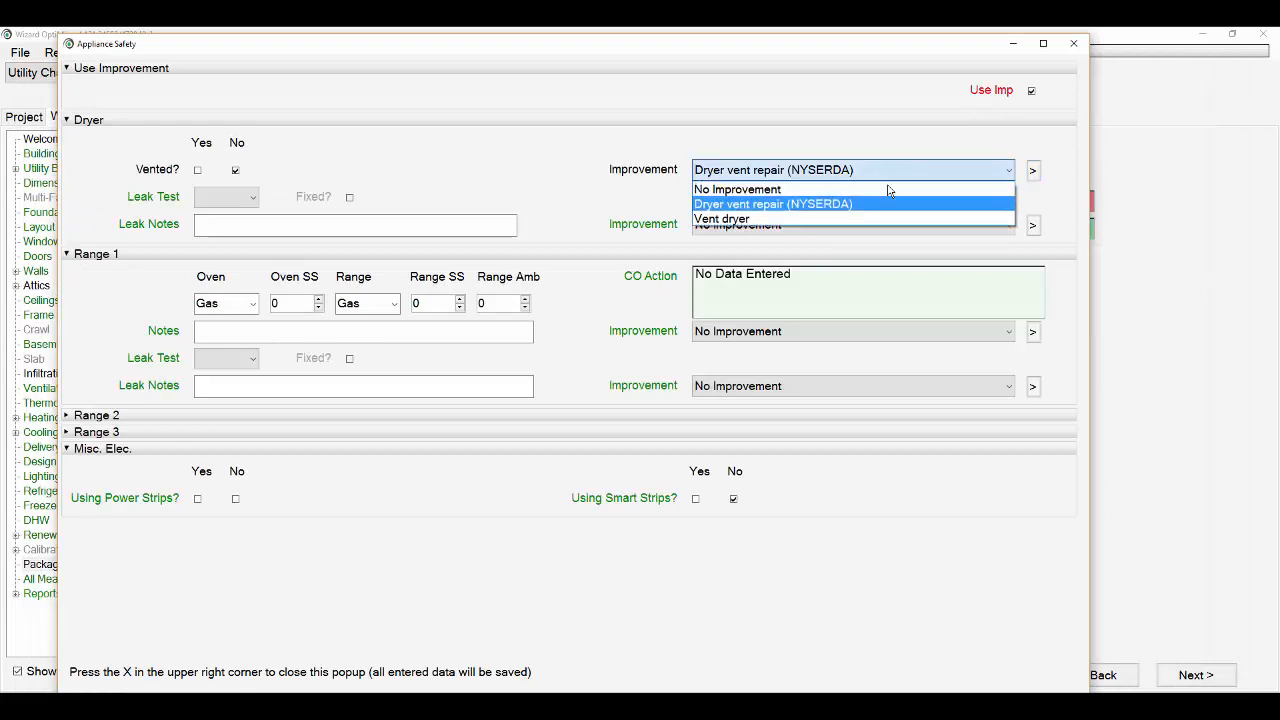
left_click(877, 219)
left_click(800, 204)
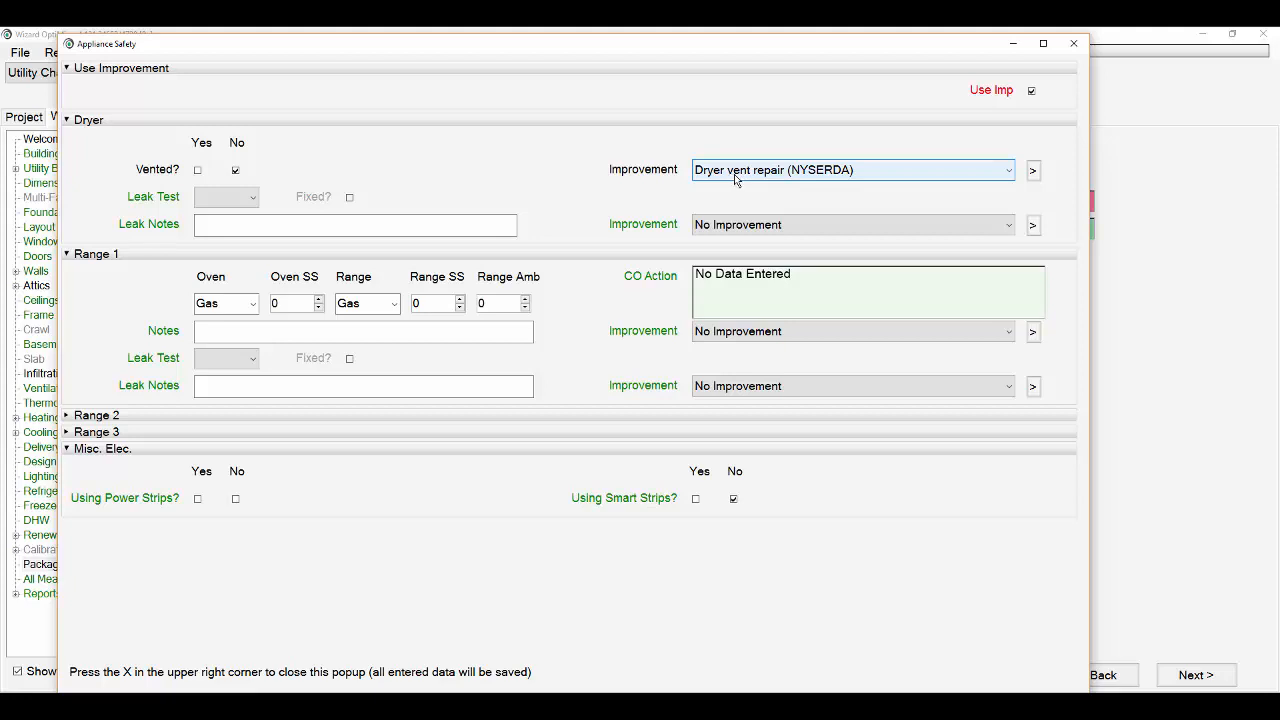
left_click(1073, 43)
Step: Set the Friable Asbestos recommendation's cost to 100 under Critical Issues and close the Health & Safety form
left_click(341, 74)
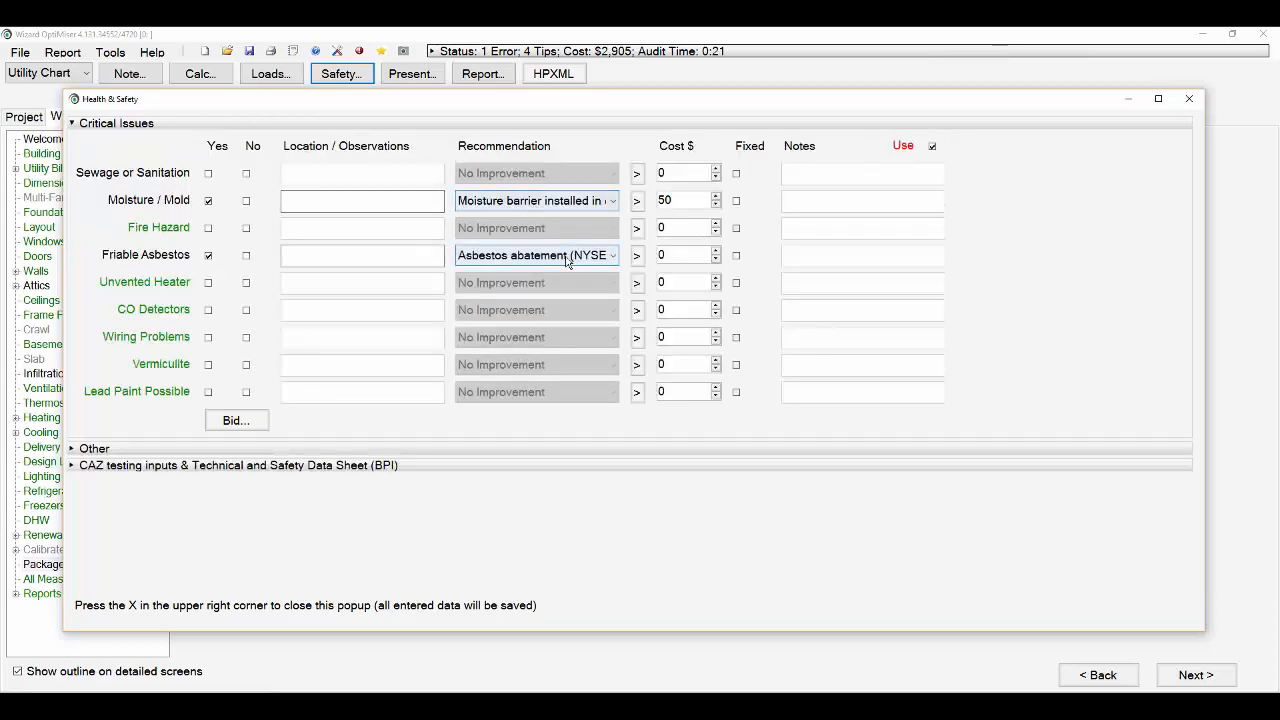
left_click(652, 256)
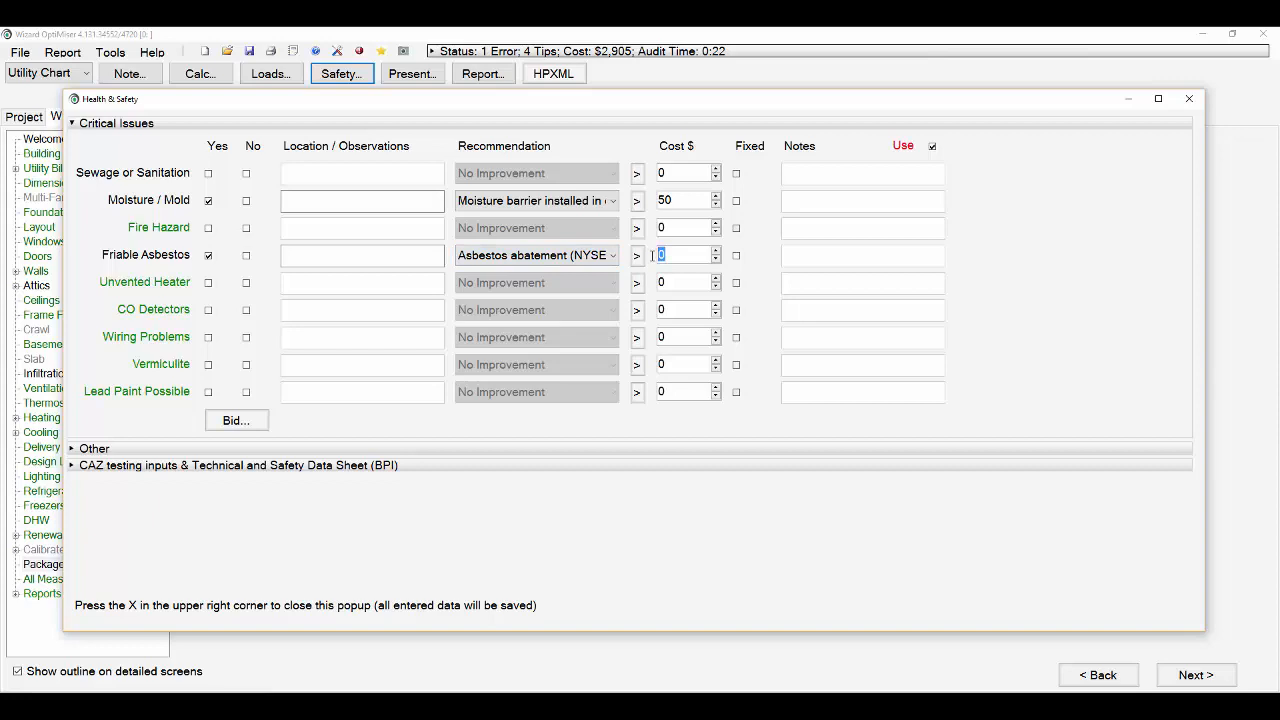
type("100")
left_click(1189, 99)
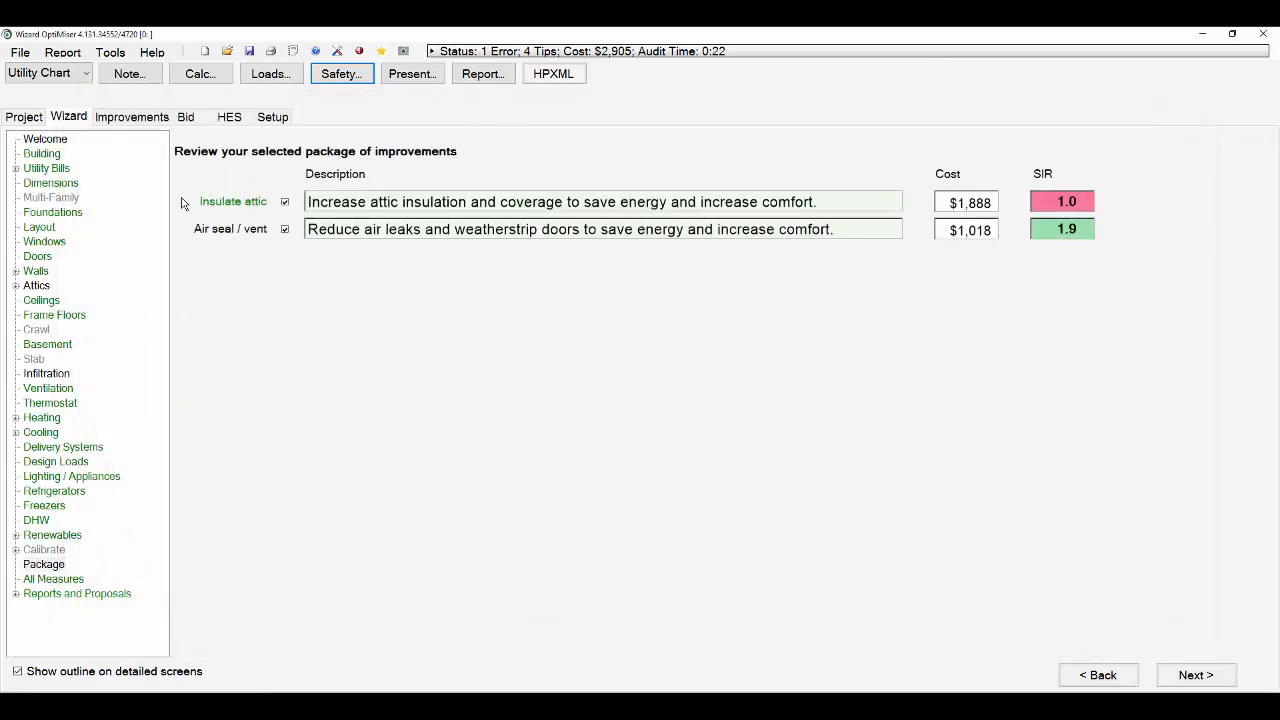
Step: Open the Improvements cost table and examine the Health & Safety row, the totals and the selected improvements' incentives
left_click(164, 120)
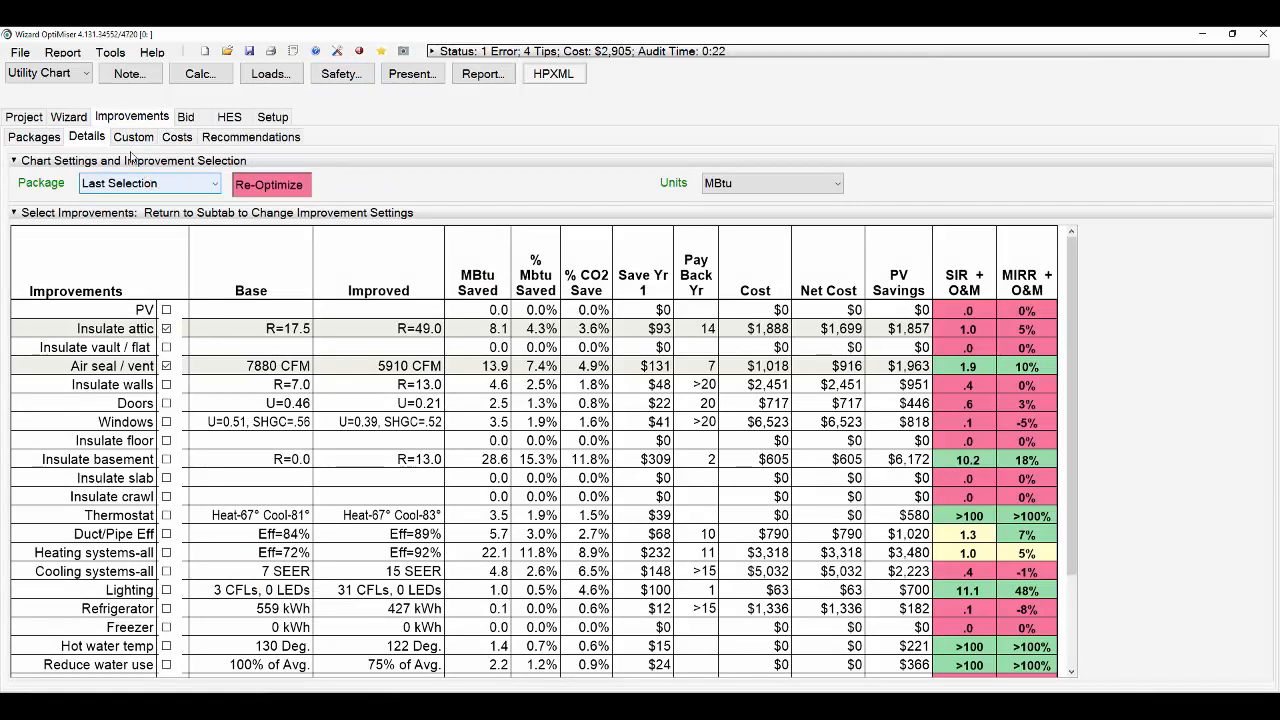
left_click(176, 138)
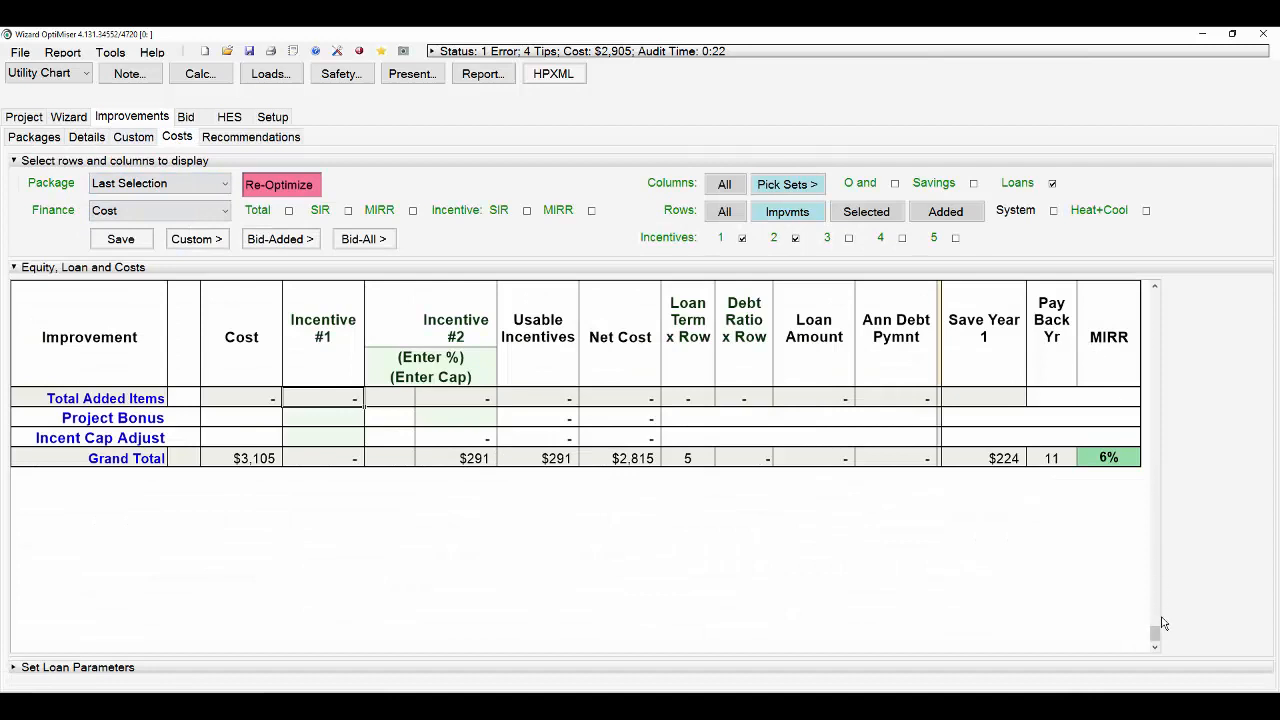
left_click_drag(1155, 634, 1154, 447)
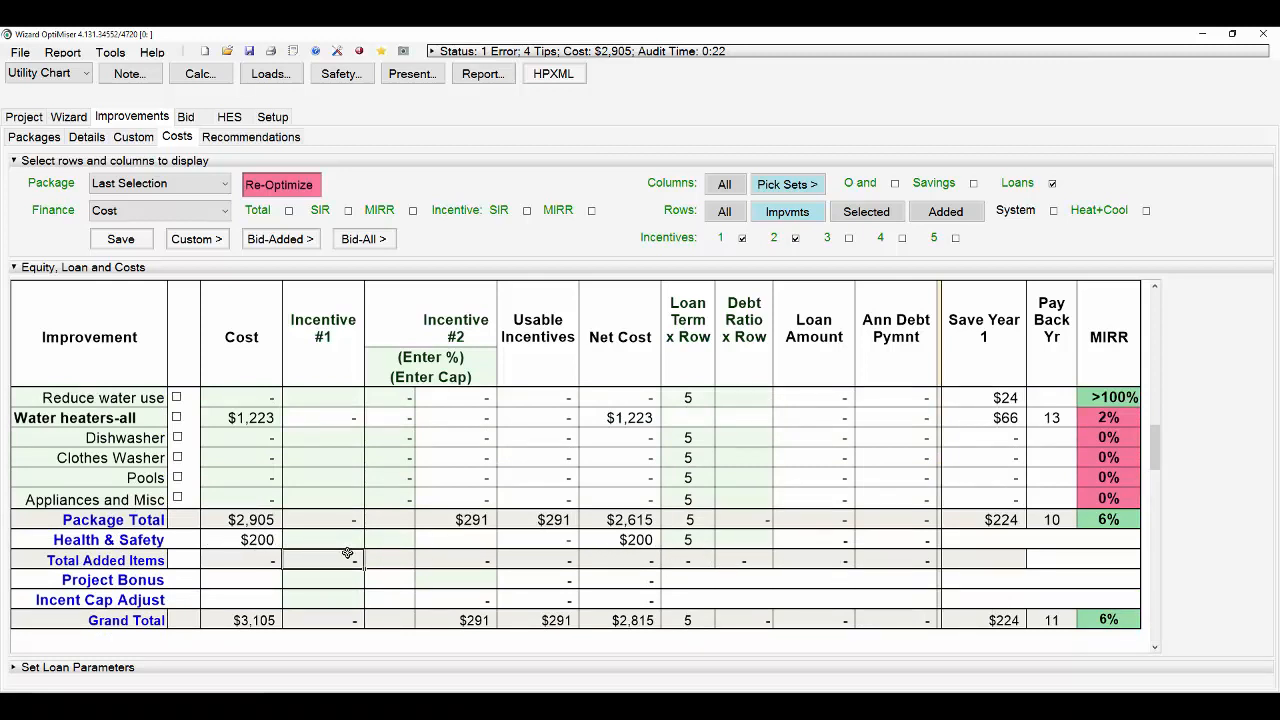
left_click_drag(1155, 430, 1138, 318)
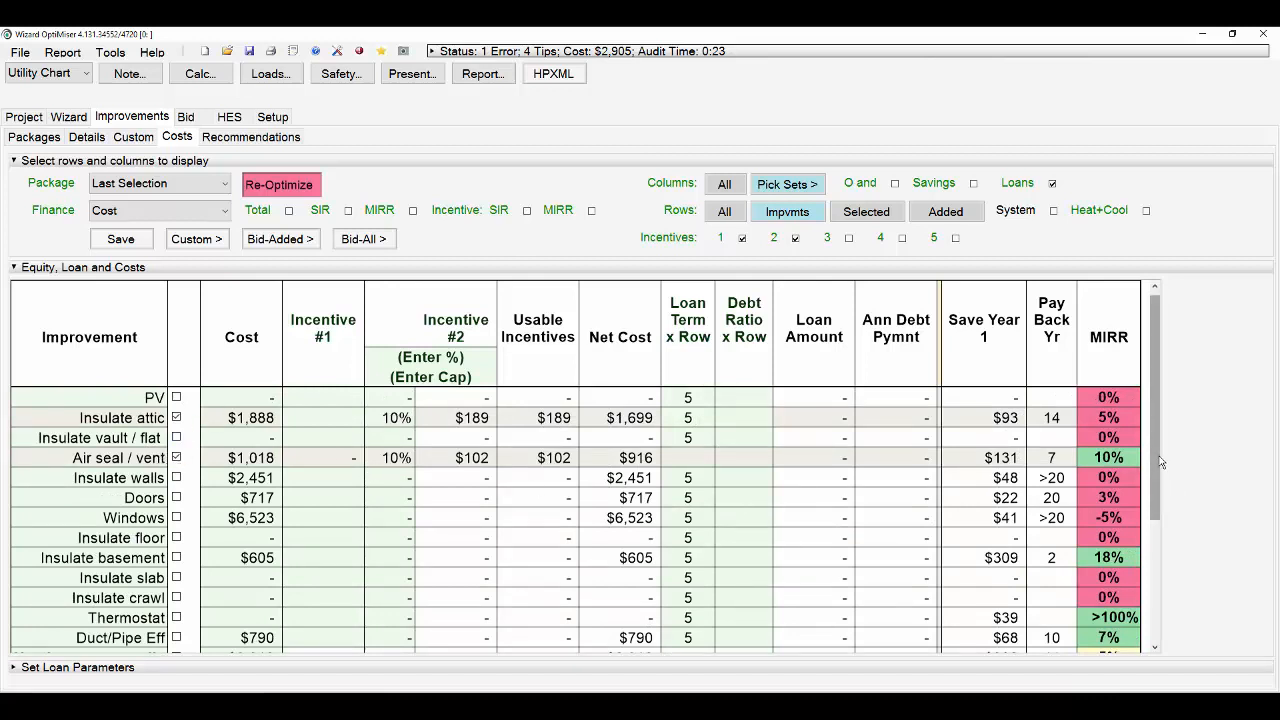
Step: Enter 200 as Incentive #1 for the Health & Safety row and check the resulting incentives and net cost
left_click_drag(1156, 458, 1160, 559)
left_click(337, 543)
scroll(590, 556, "down", 3)
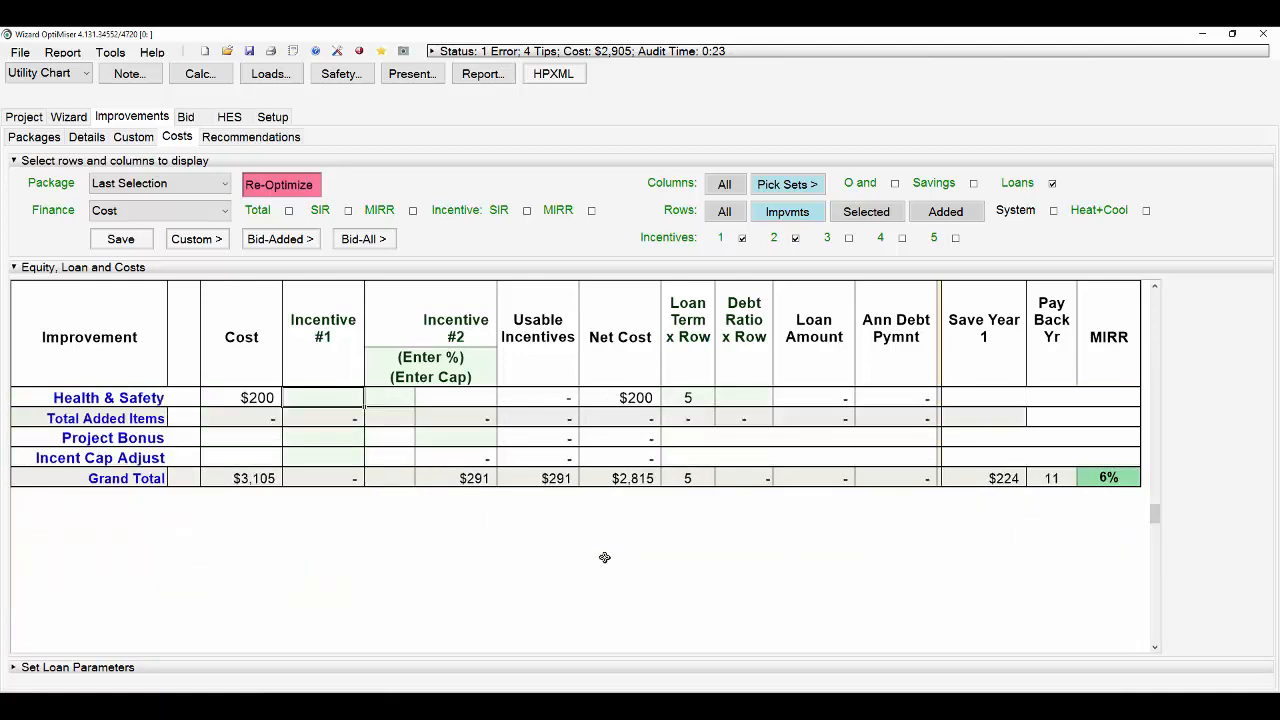
type("200")
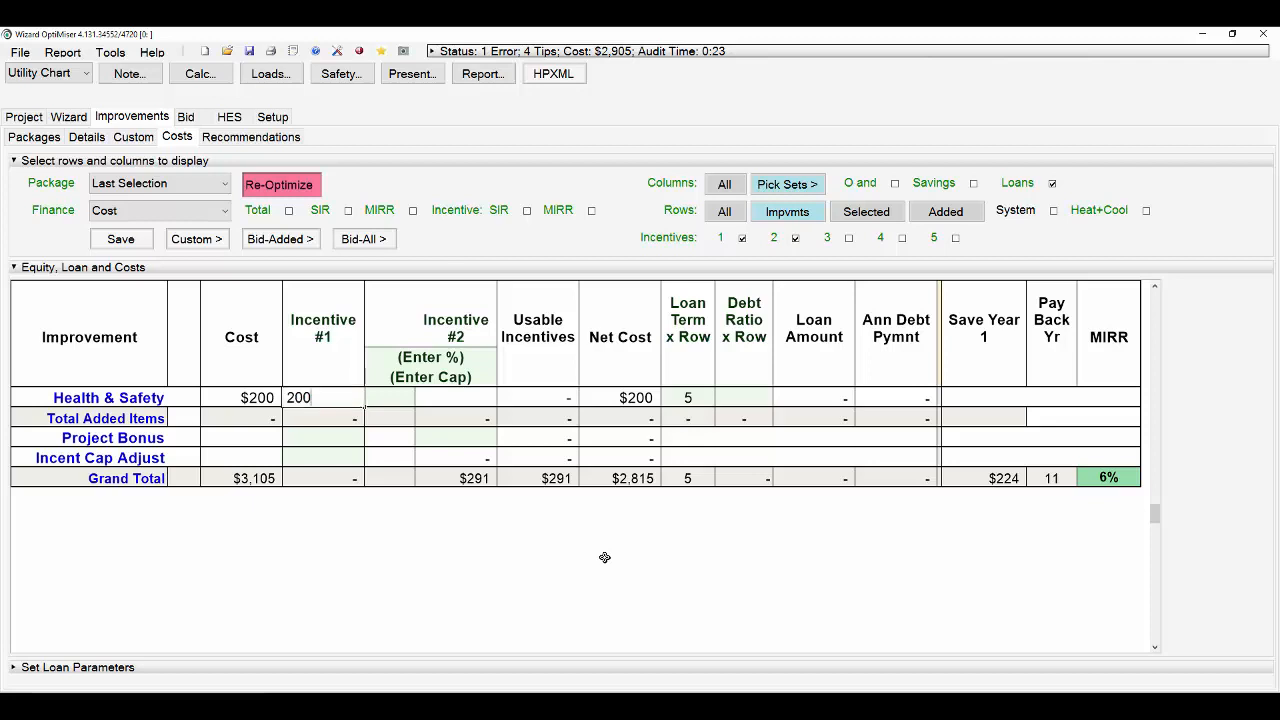
key("Return")
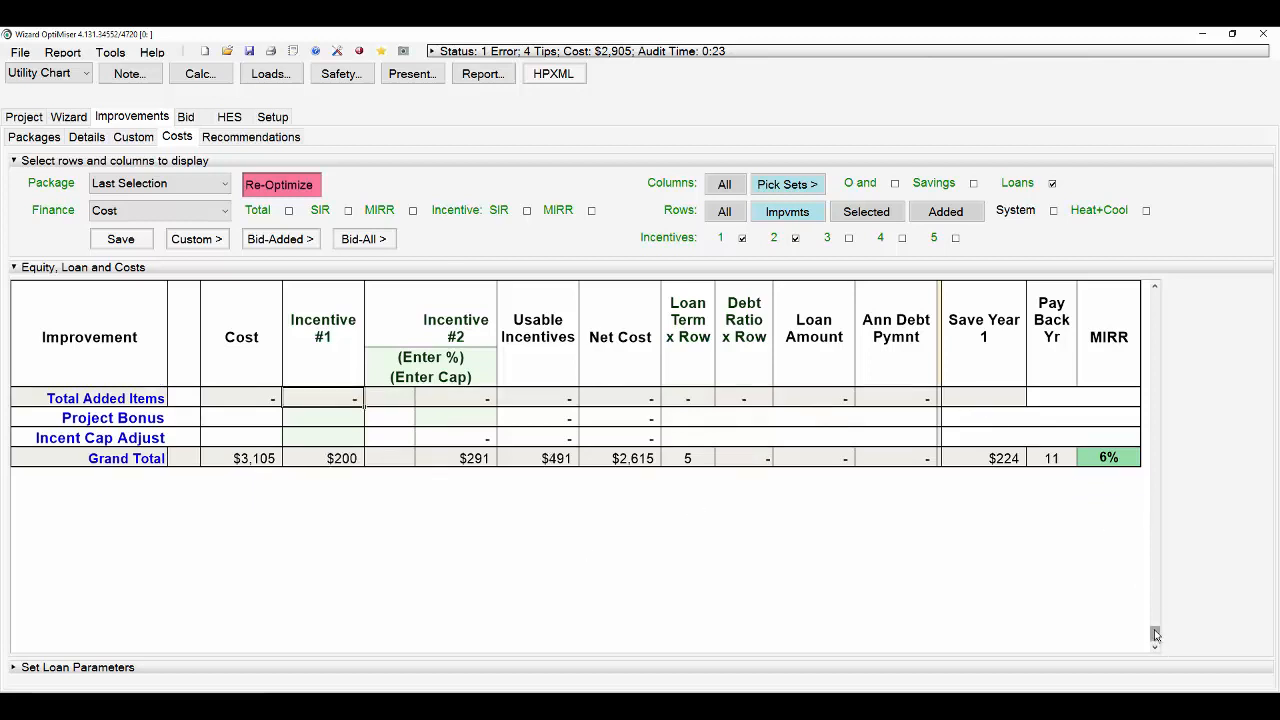
left_click_drag(1155, 634, 1155, 608)
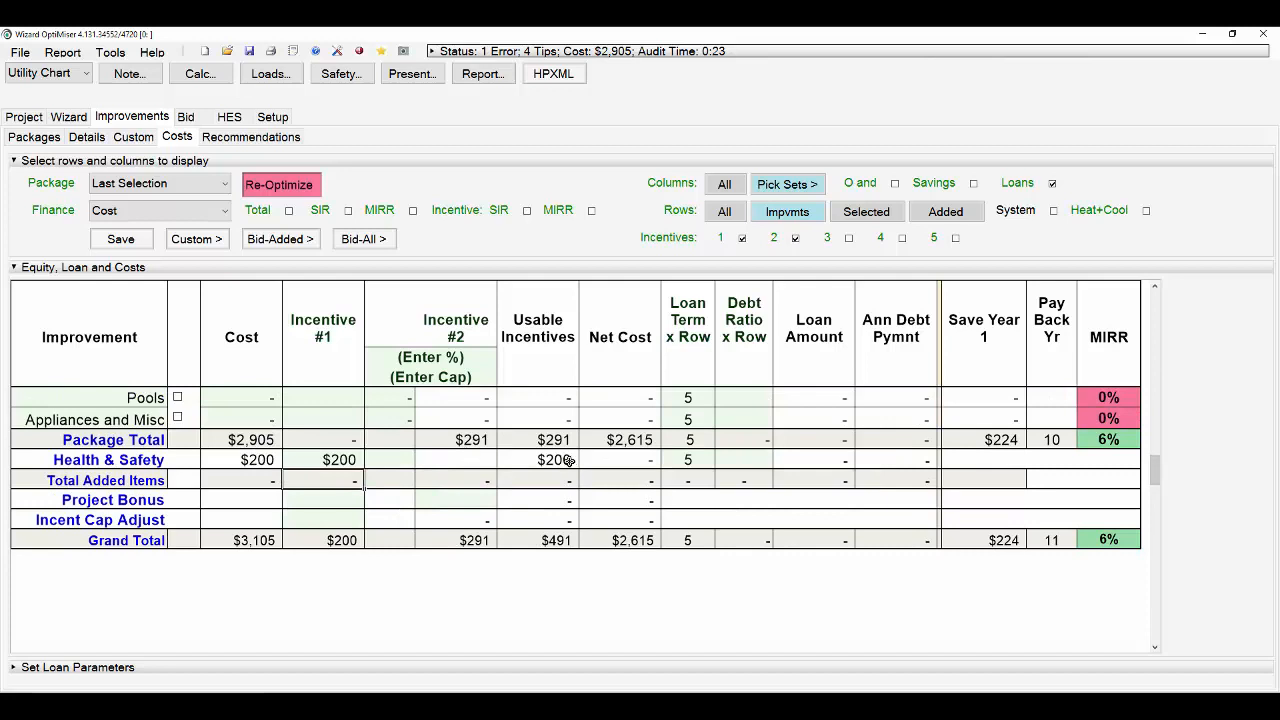
Step: Clear the Incentive #1 amount from the Health & Safety row of the cost table
left_click(332, 460)
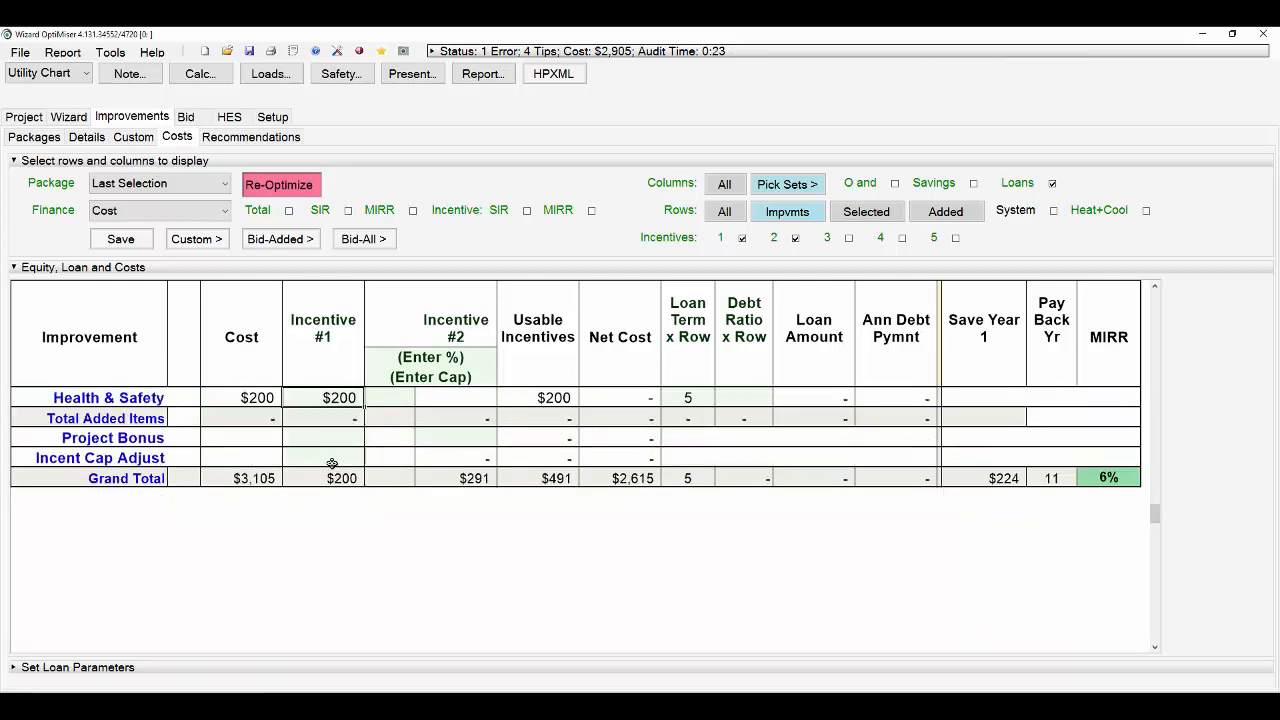
key("BackSpace")
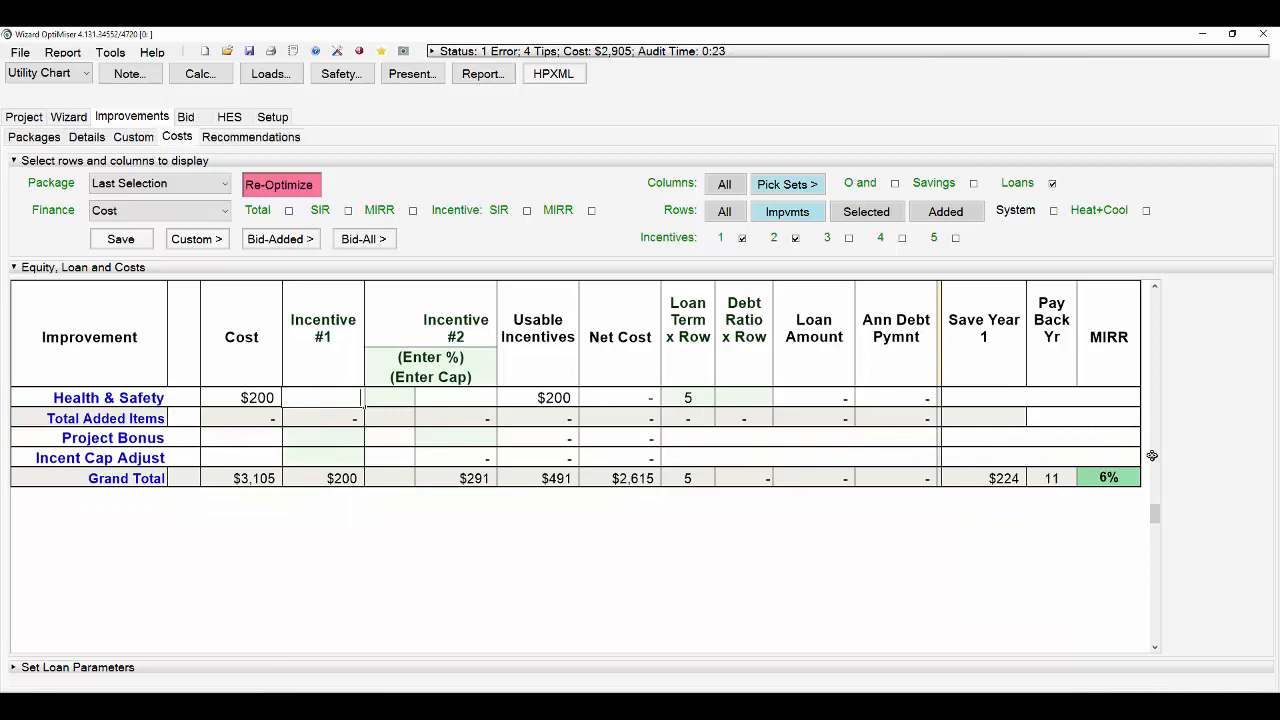
left_click_drag(1154, 514, 1157, 303)
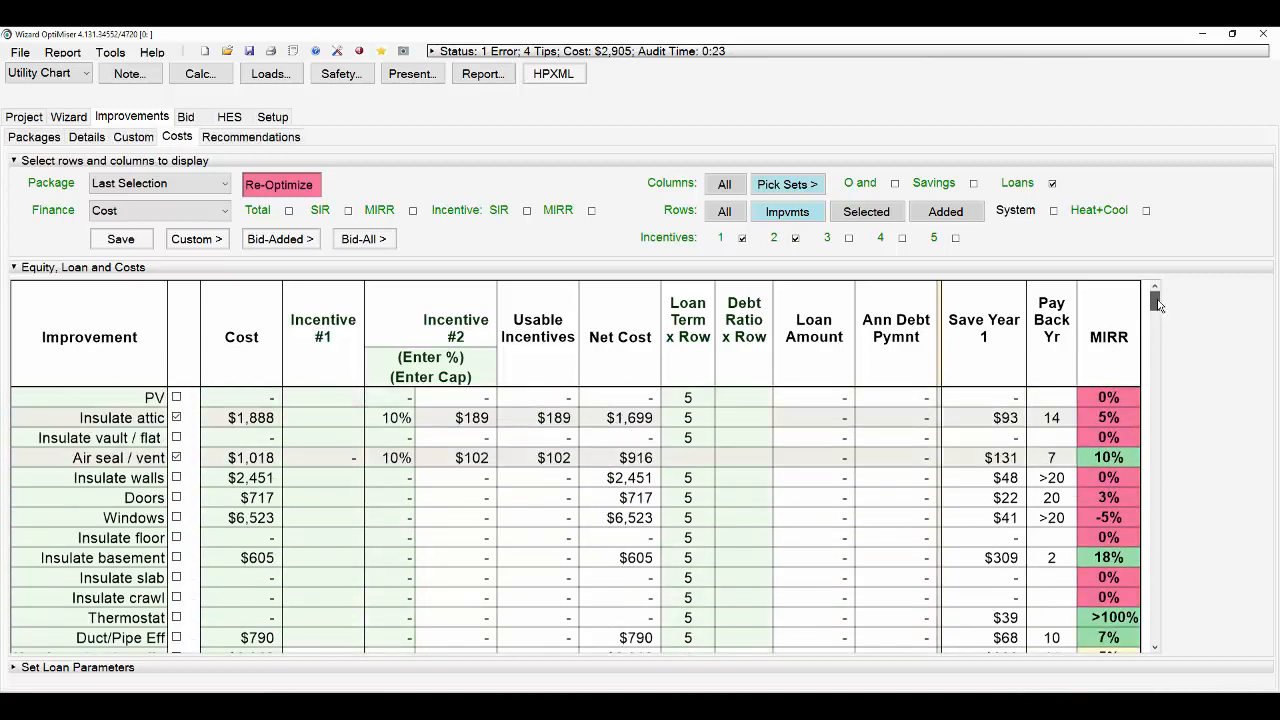
Step: Display all rows of the current bid form without unselected improvements and review the Health and Safety items and totals
left_click(190, 116)
left_click(62, 137)
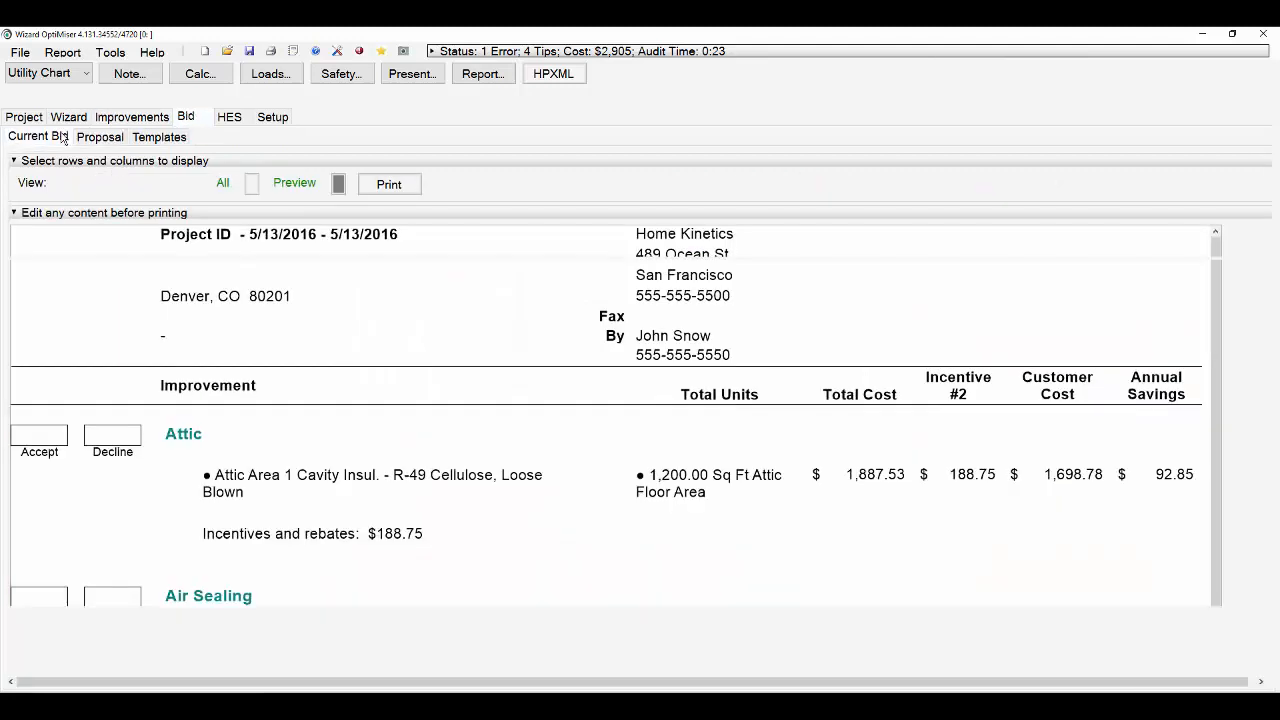
left_click(773, 214)
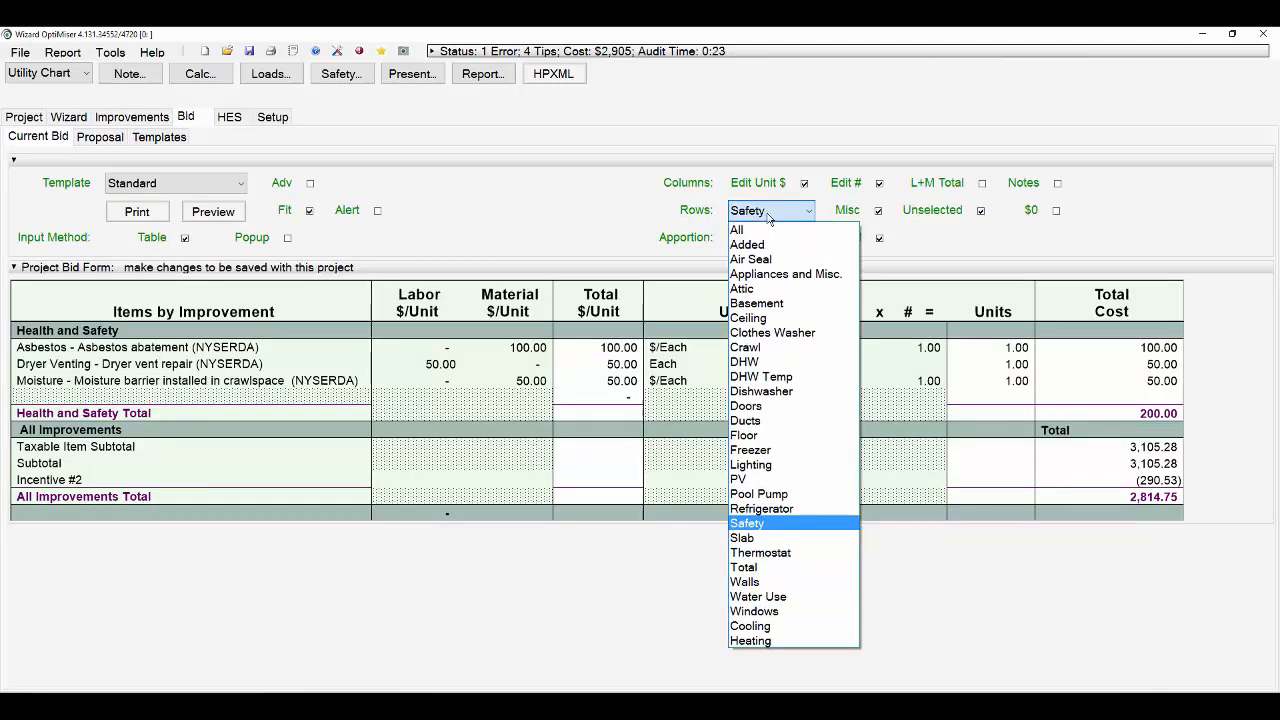
left_click(766, 227)
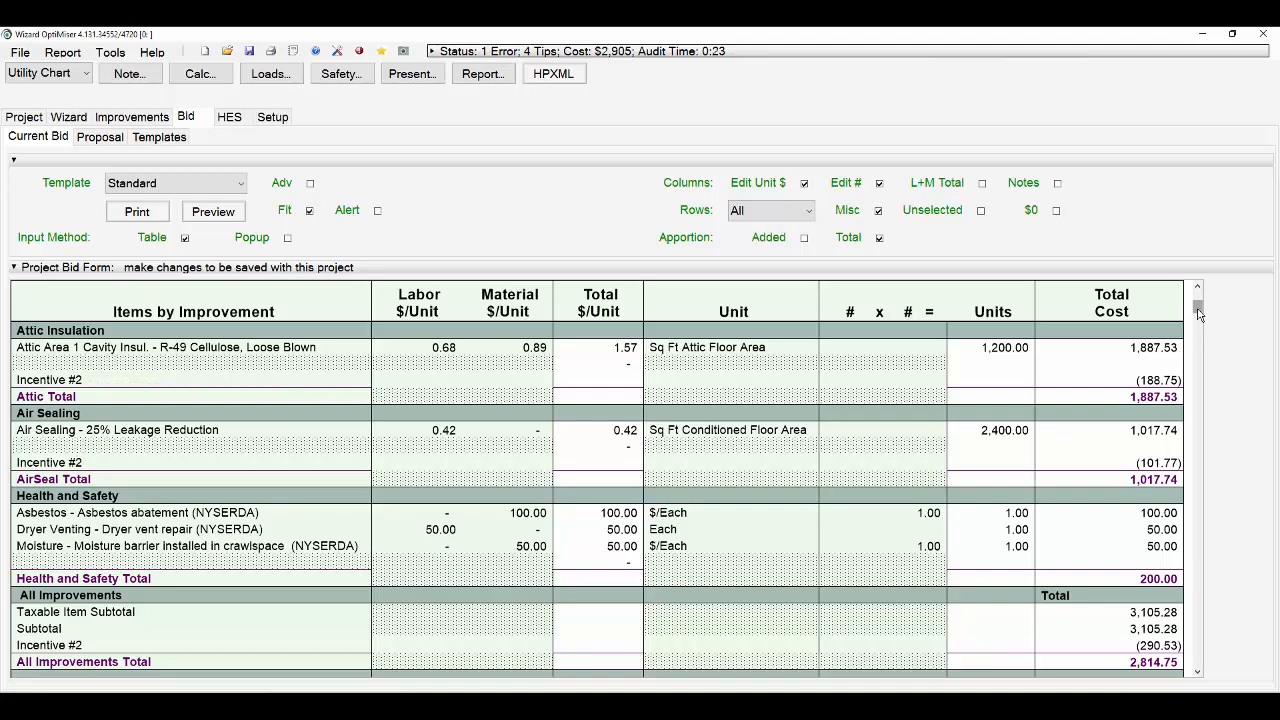
left_click_drag(1199, 314, 1200, 317)
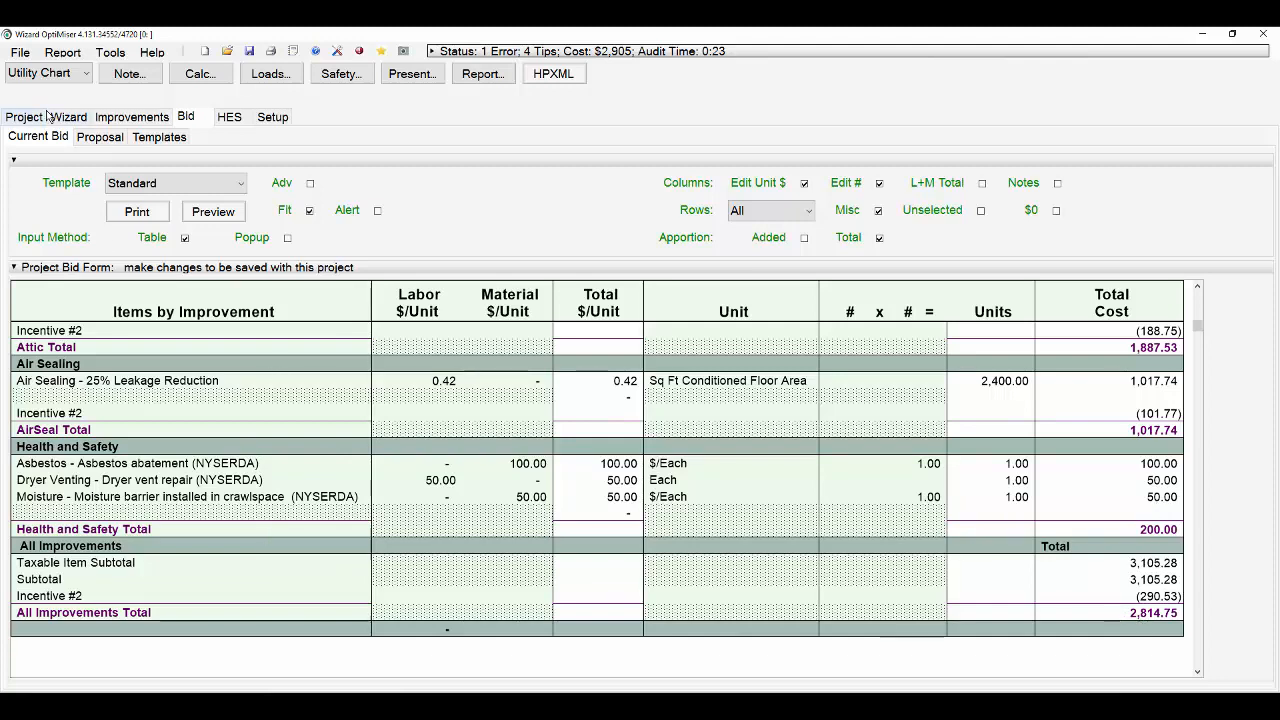
Step: Open the bid proposal and review the costs of its Health & Safety section and Grand Total
left_click(106, 142)
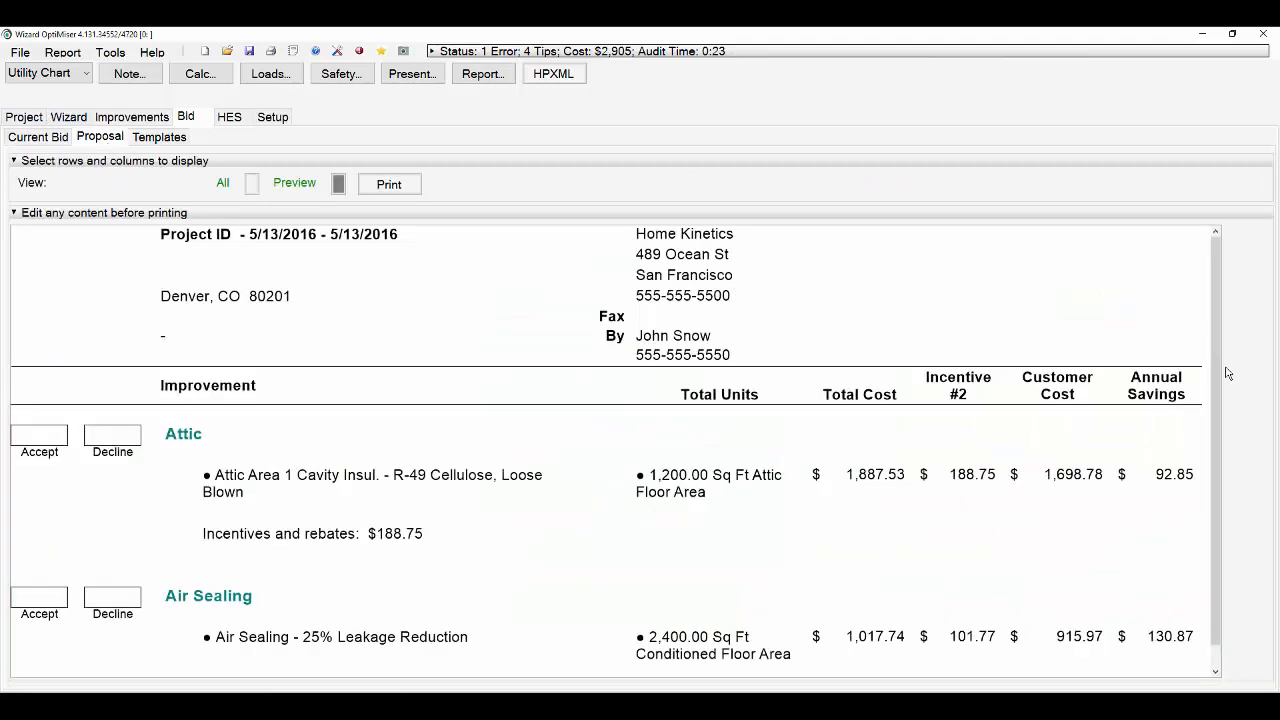
scroll(1215, 400, "down", 3)
mouse_move(655, 577)
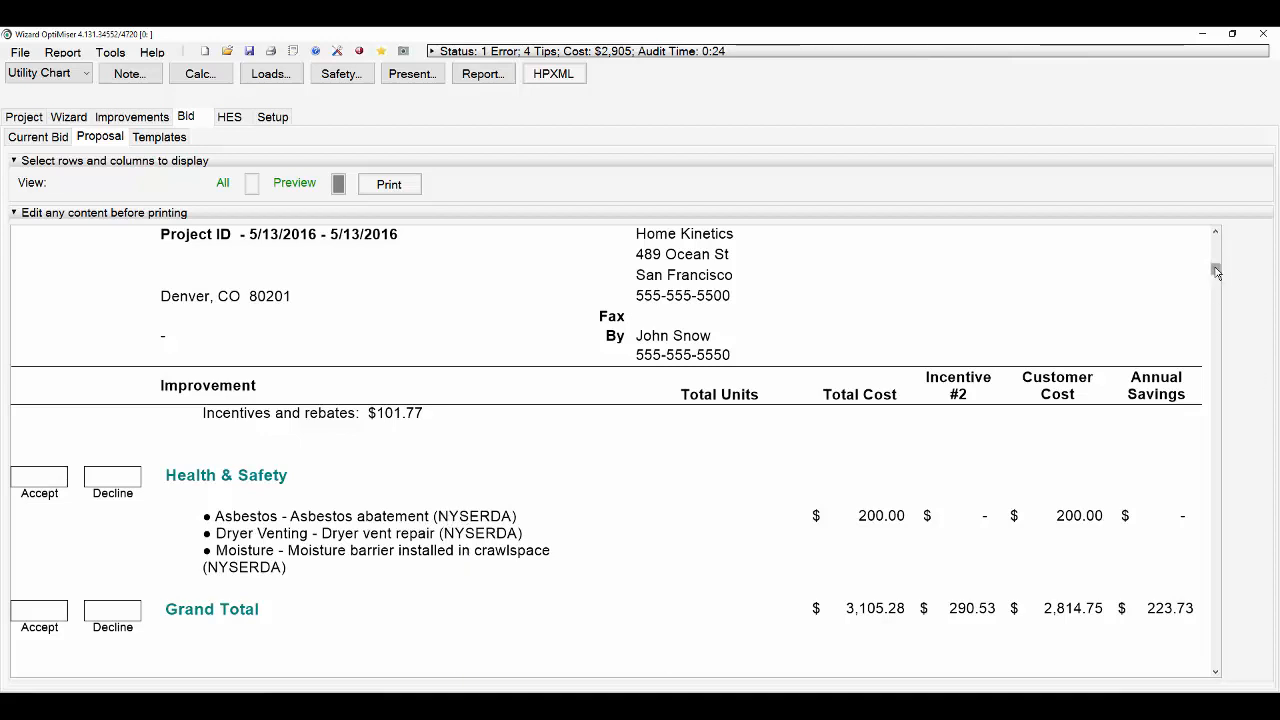
left_click_drag(1216, 272, 1216, 242)
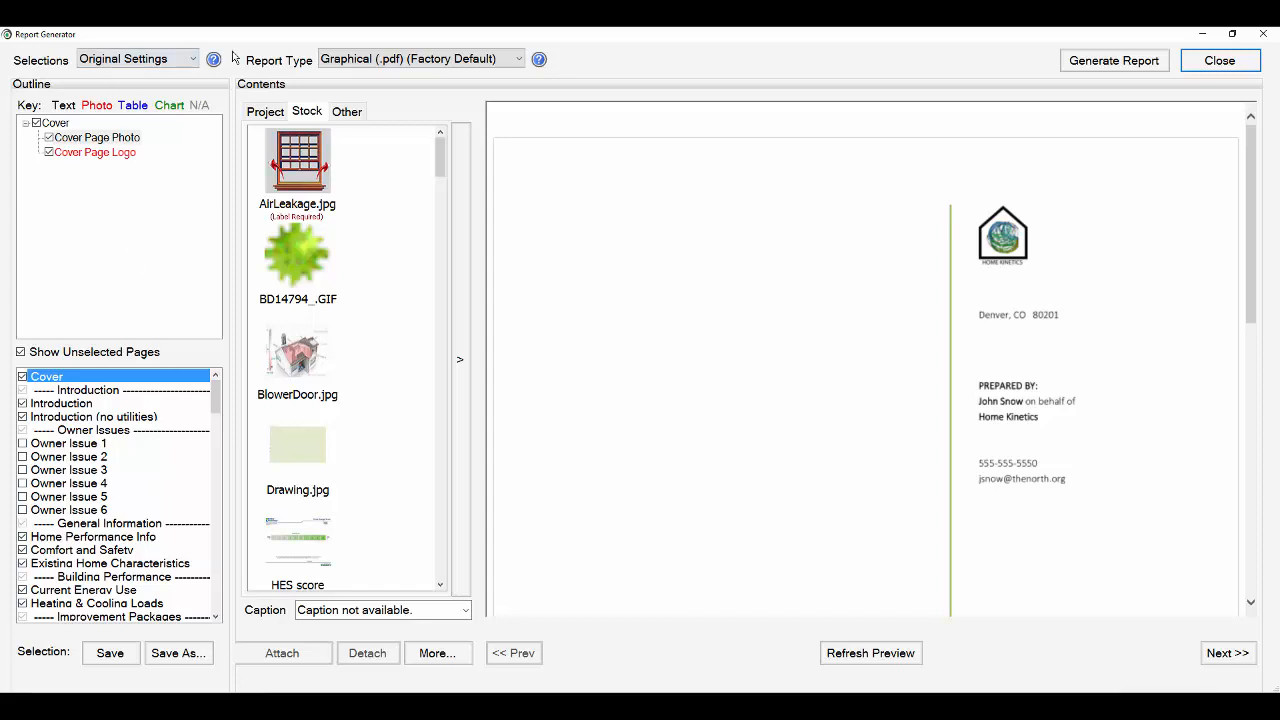
Step: Load the Default selections in the Report Generator, preview the Health & Safety Details and CAZ Data Details pages, and close it
left_click(170, 60)
left_click(153, 89)
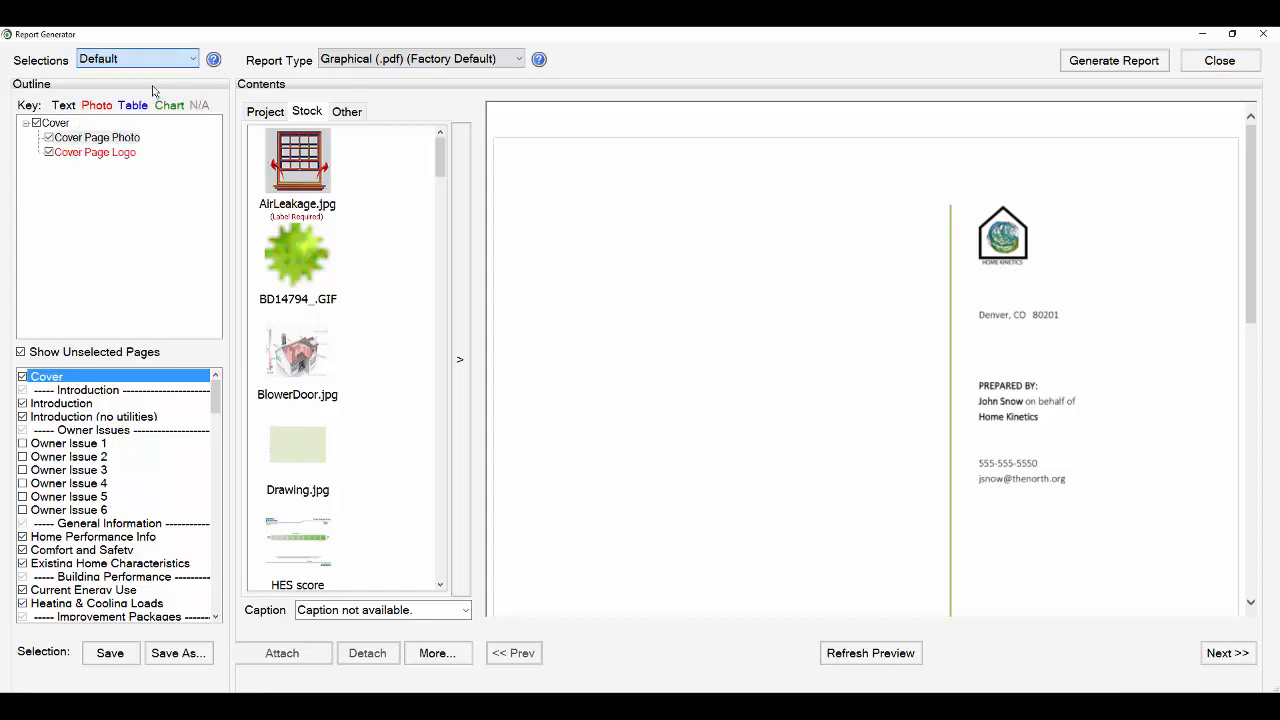
left_click_drag(214, 410, 220, 582)
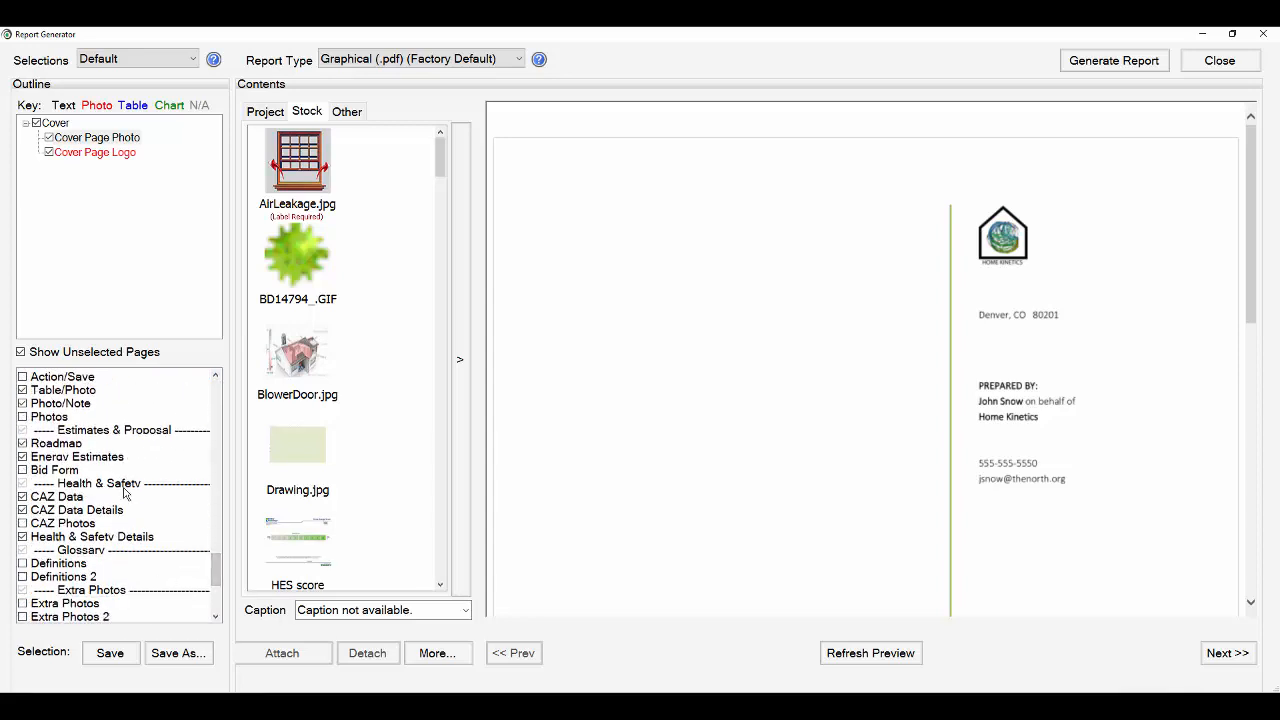
left_click(85, 537)
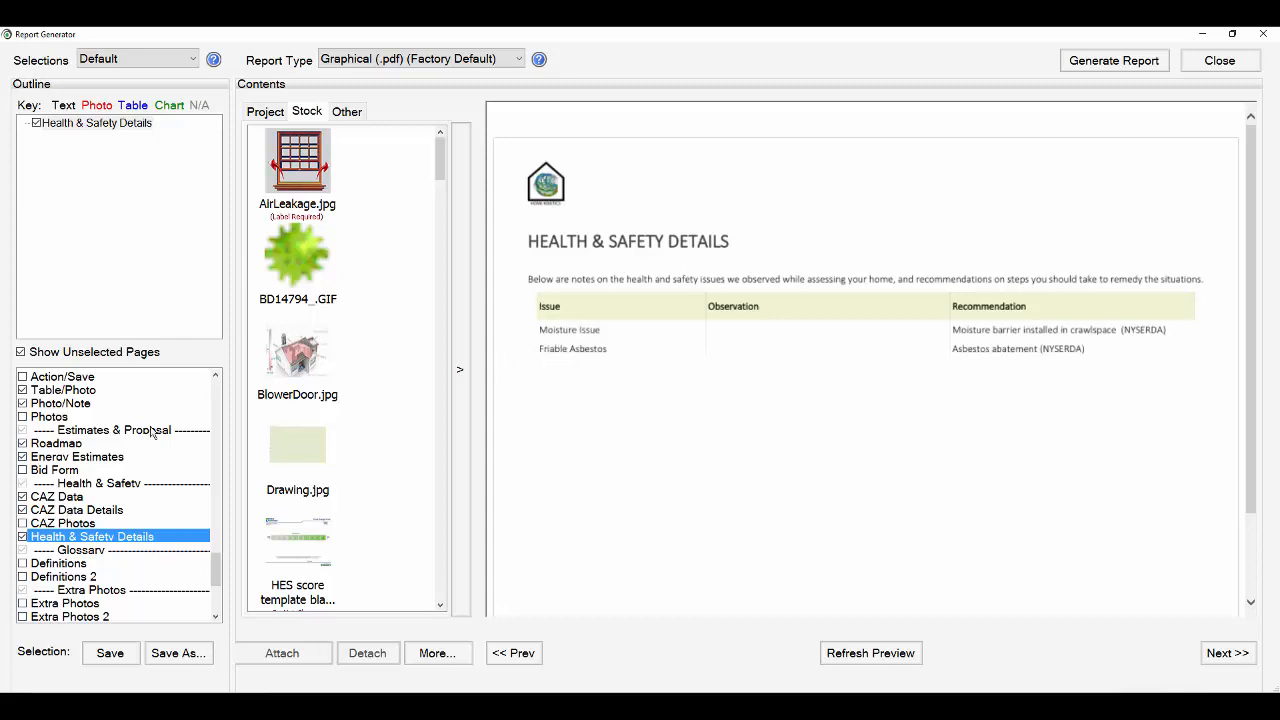
left_click(61, 511)
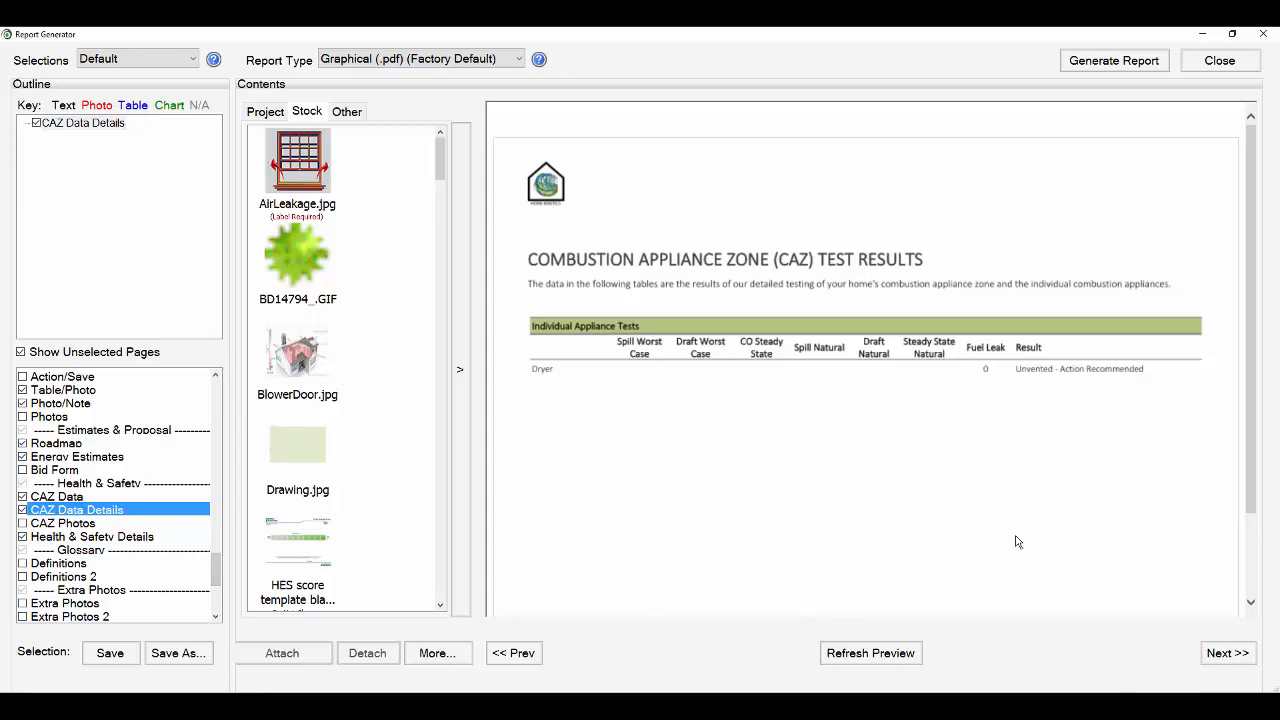
left_click(1219, 62)
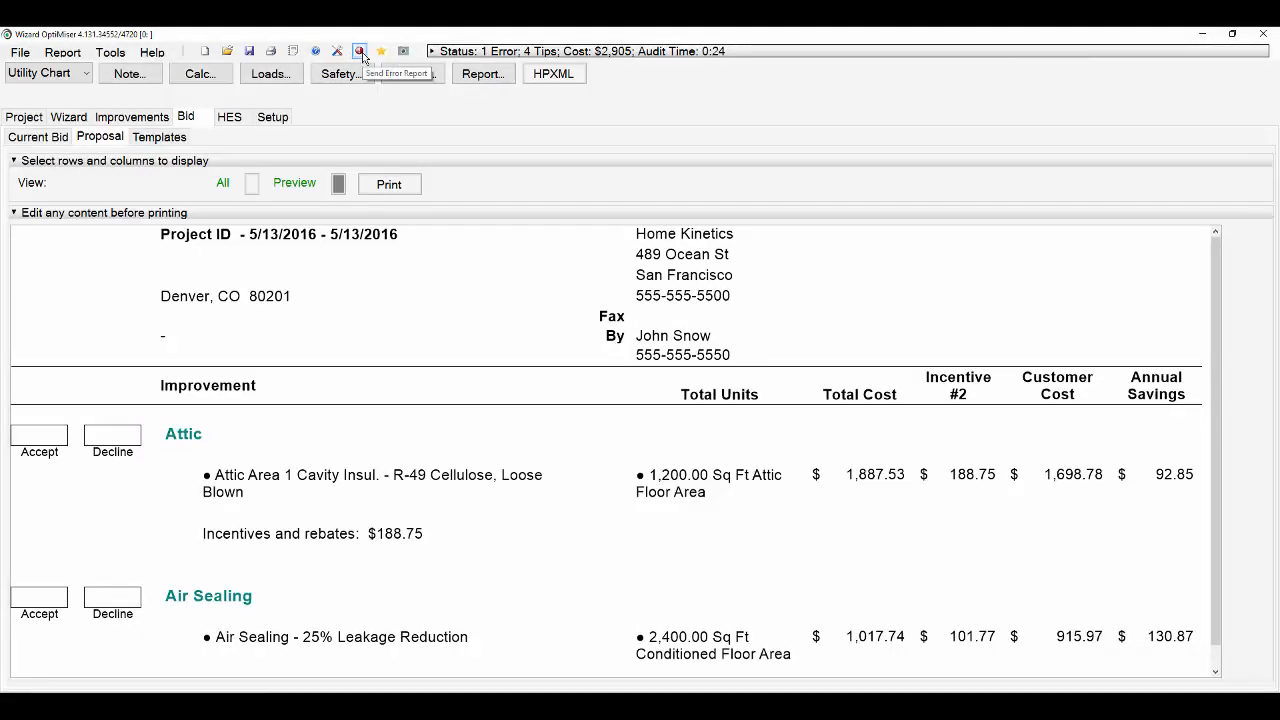
Step: Start sending an error report
left_click(361, 52)
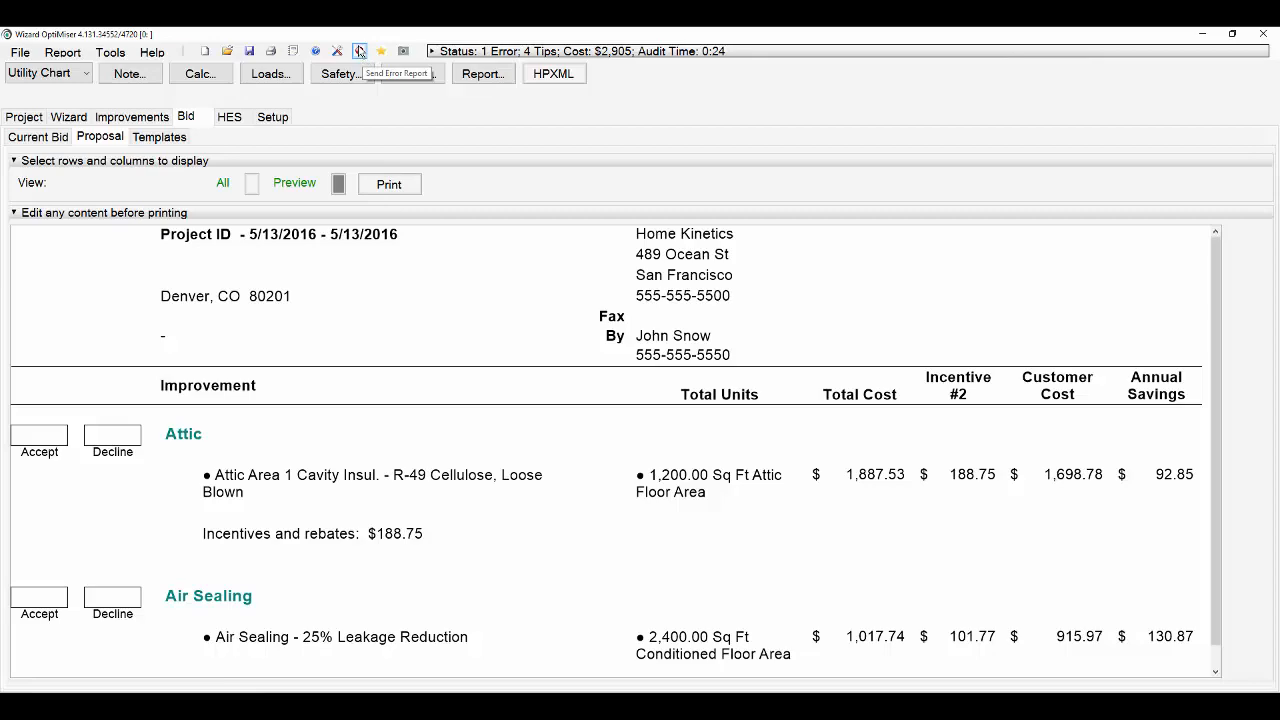